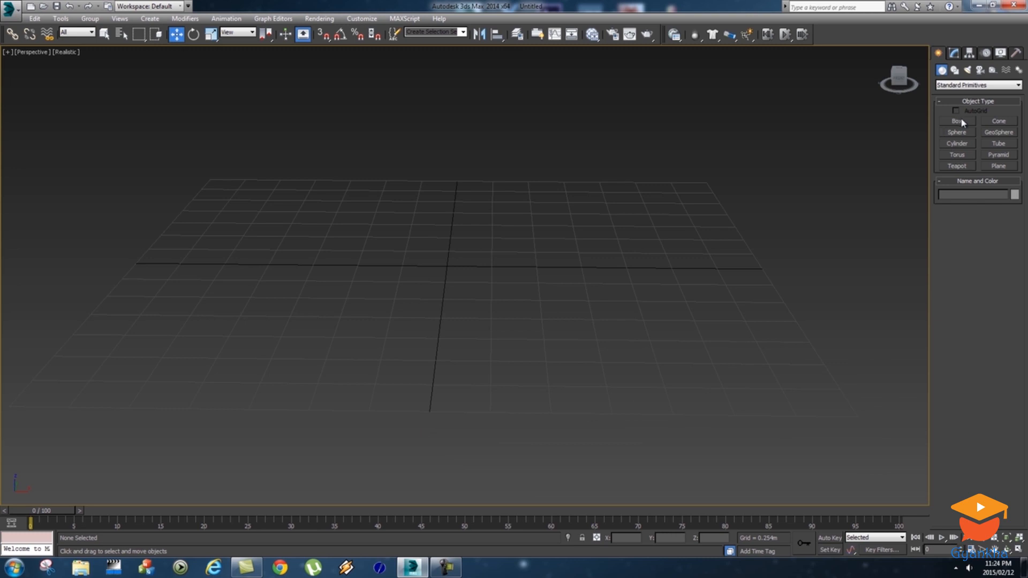
# - Create a flat box across the centre of the grid, about 0.33 m long, 2.2 m wide and 0.085 m high
pyautogui.click(957, 121)
pyautogui.moveTo(278, 253); pyautogui.dragTo(670, 277)
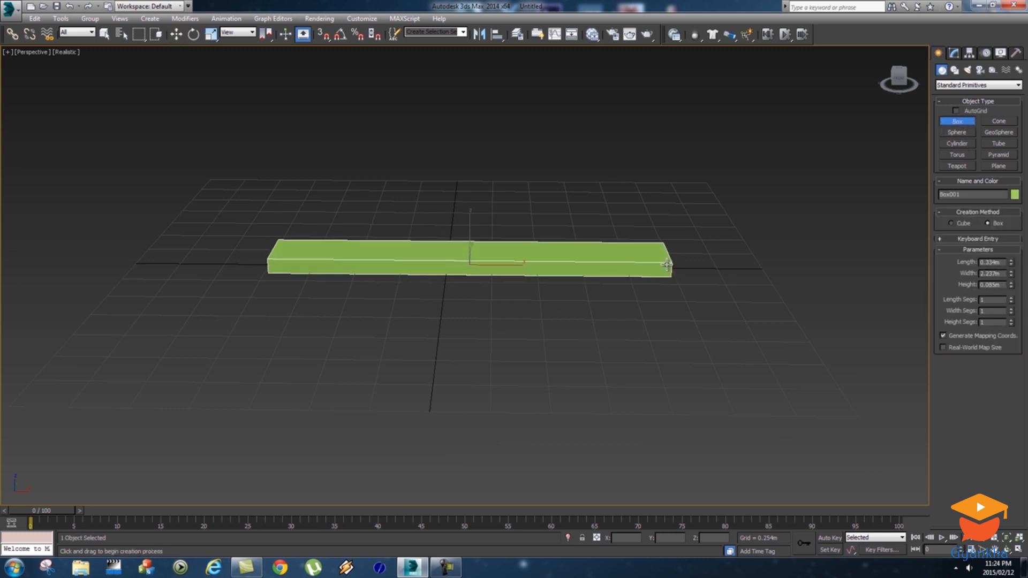
pyautogui.click(666, 264)
# - Record a rotation animation with Auto Key, turning the box about 378° around its Z axis at frame 100
pyautogui.press('e')
pyautogui.keyDown('alt'); pyautogui.moveTo(526, 284); pyautogui.dragTo(561, 325, button='middle'); pyautogui.keyUp('alt')
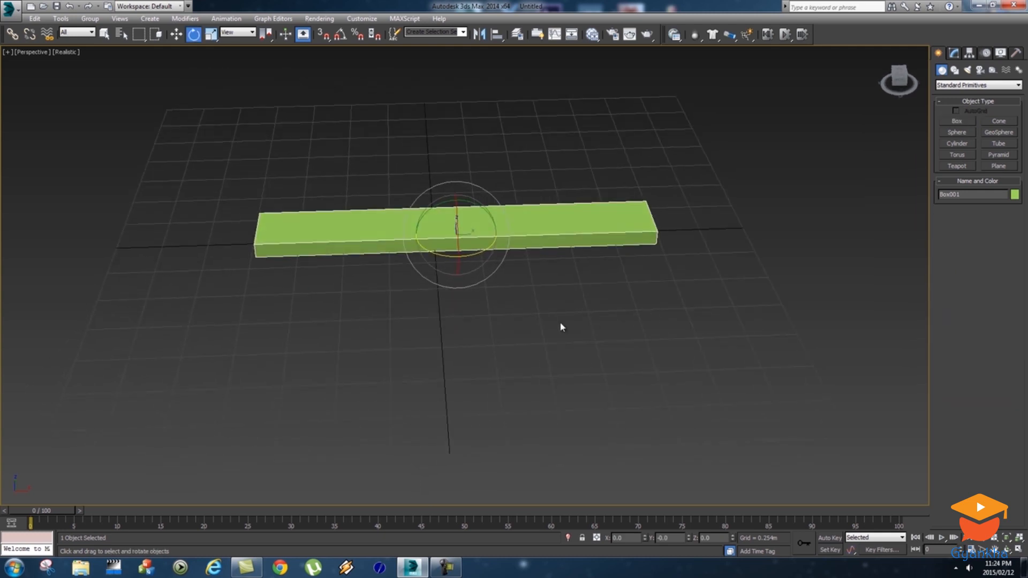
pyautogui.click(829, 537)
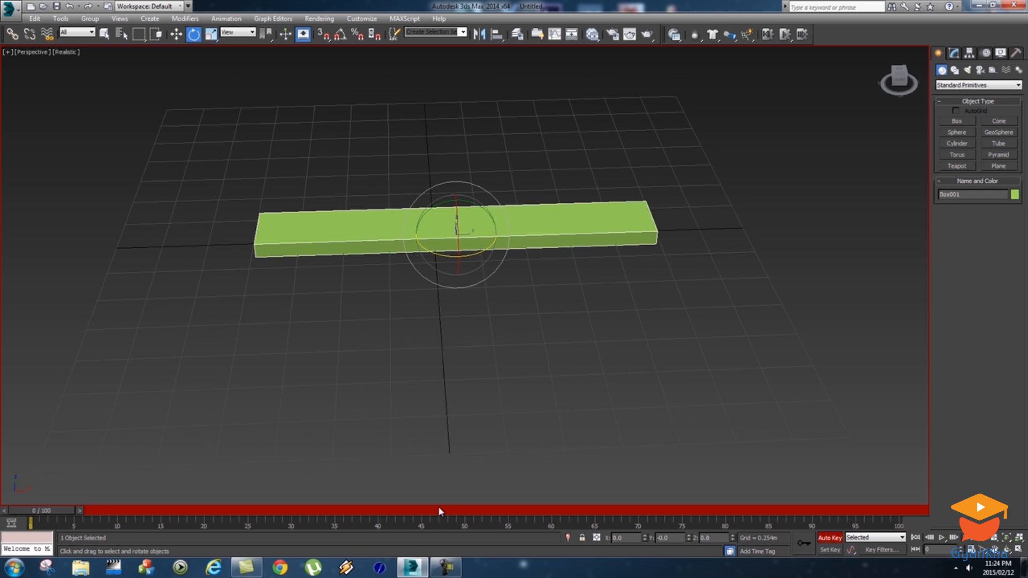
pyautogui.moveTo(58, 506); pyautogui.dragTo(900, 510)
pyautogui.moveTo(466, 254); pyautogui.dragTo(867, 247)
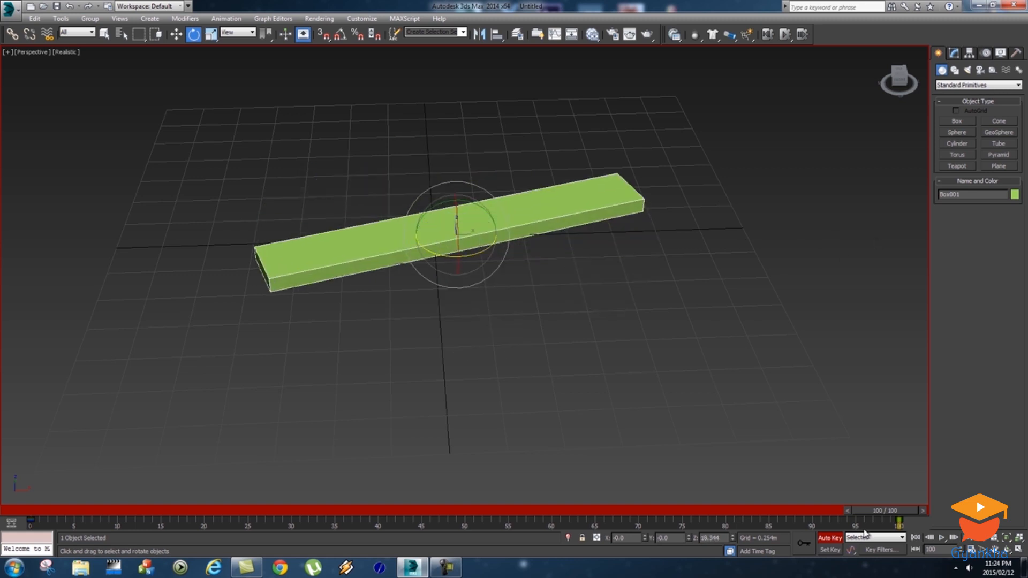
pyautogui.click(831, 538)
# - Play back the box's rotation animation from frame 0 and return to the first frame
pyautogui.moveTo(899, 510); pyautogui.dragTo(32, 510)
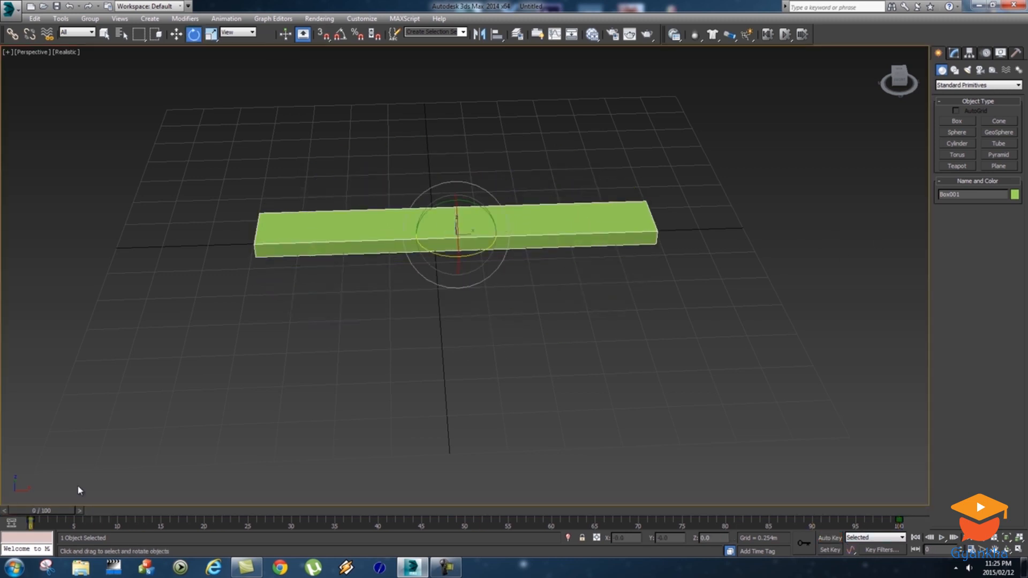
pyautogui.click(942, 536)
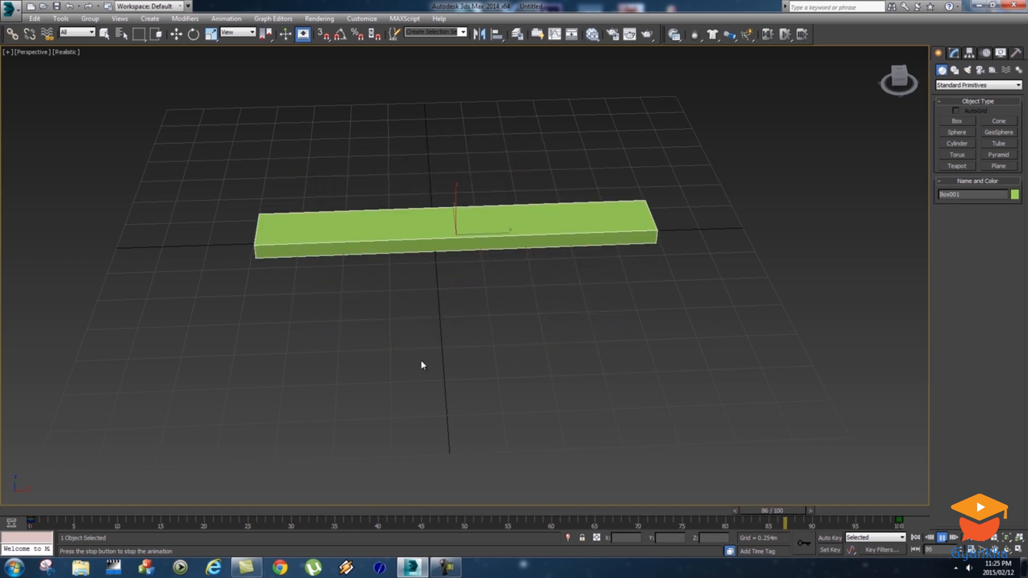
pyautogui.moveTo(792, 511); pyautogui.dragTo(58, 508)
pyautogui.press('e')
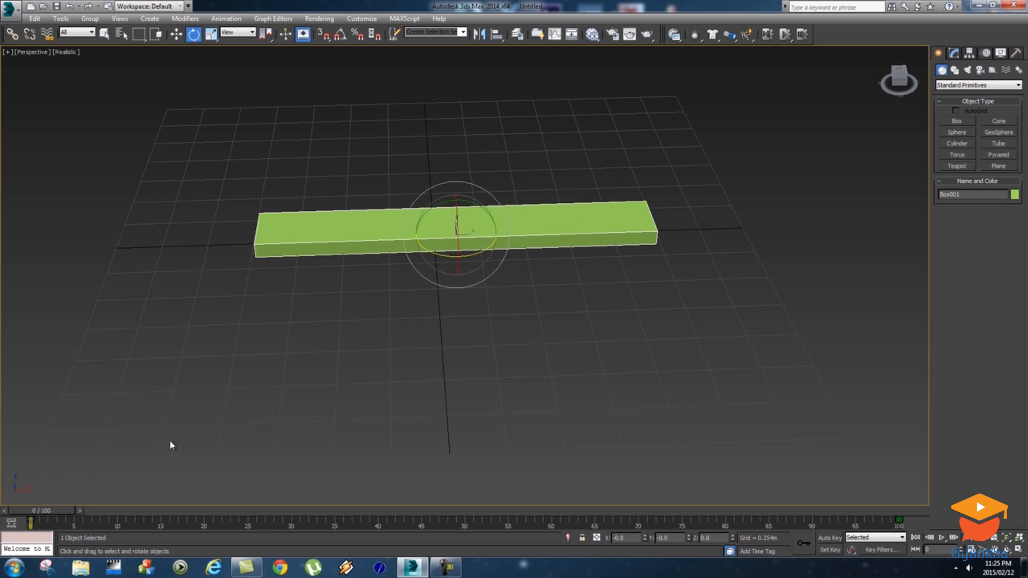
pyautogui.press('w')
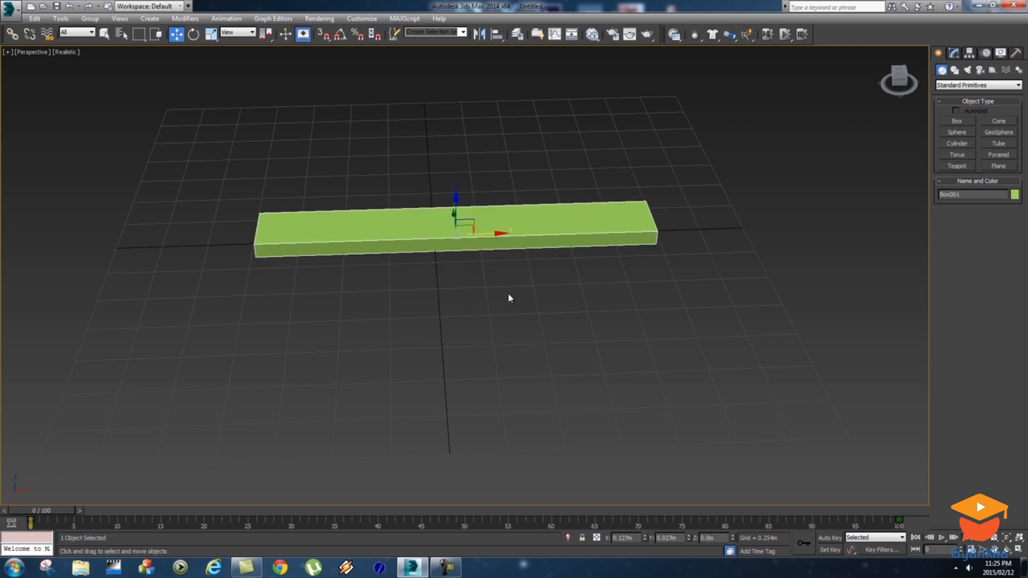
pyautogui.keyDown('alt'); pyautogui.moveTo(465, 292); pyautogui.dragTo(515, 164, button='middle'); pyautogui.keyUp('alt')
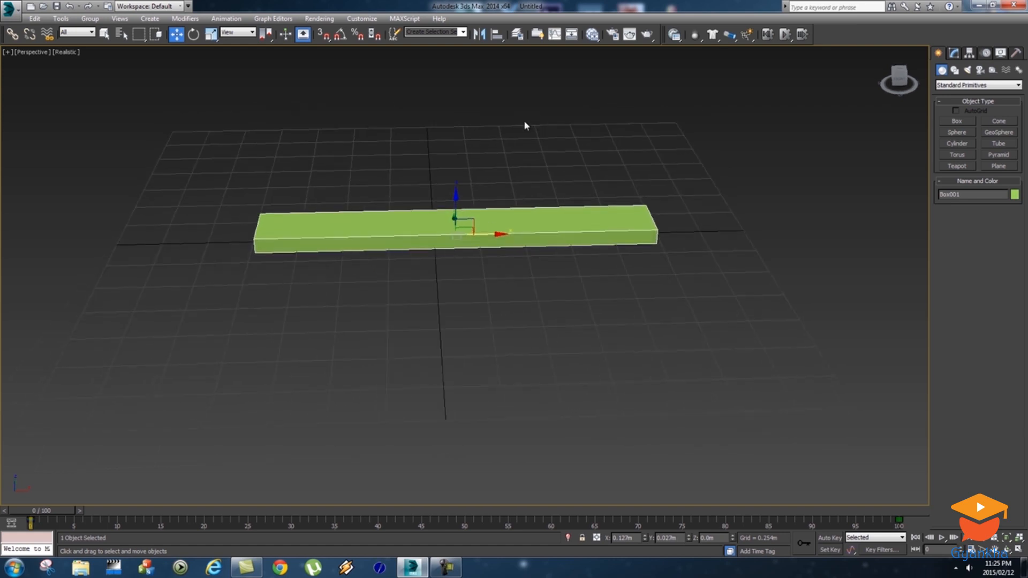
# - Open the Curve Editor in an enlarged window and show the box's X, Y and Z Rotation curves one at a time, ending on Z Rotation
pyautogui.click(555, 35)
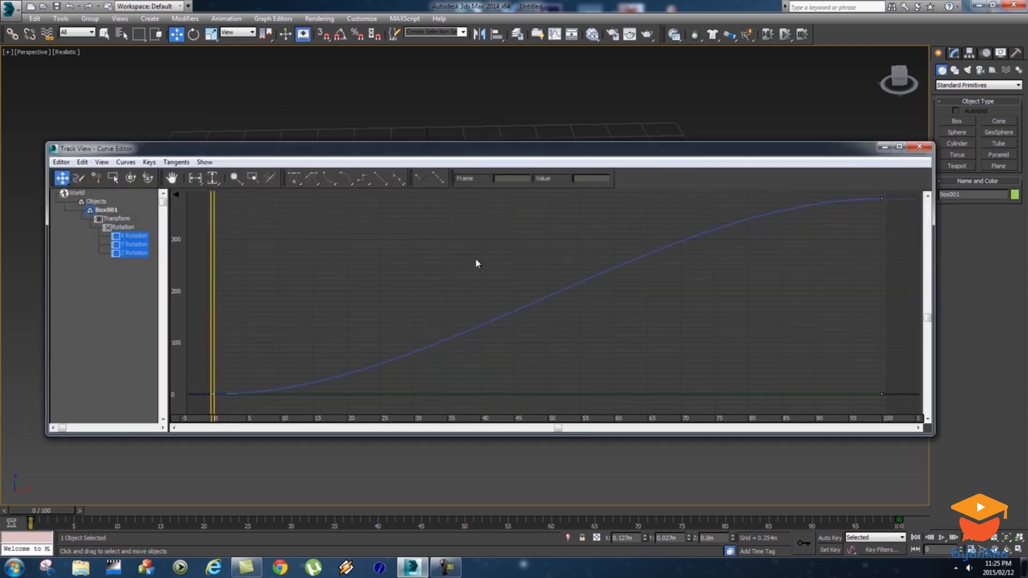
pyautogui.scroll(-5, 522, 285)
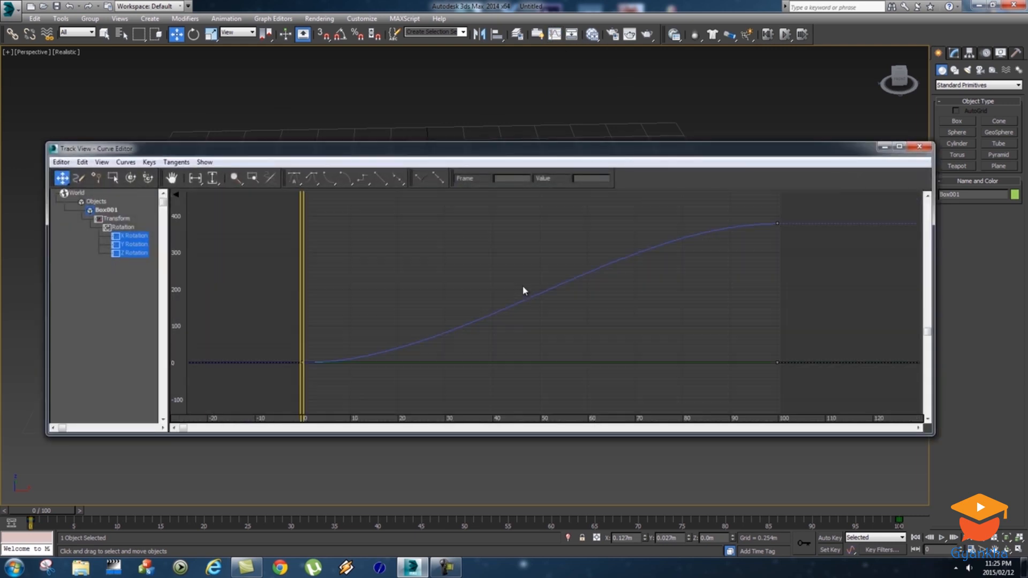
pyautogui.scroll(4, 523, 290)
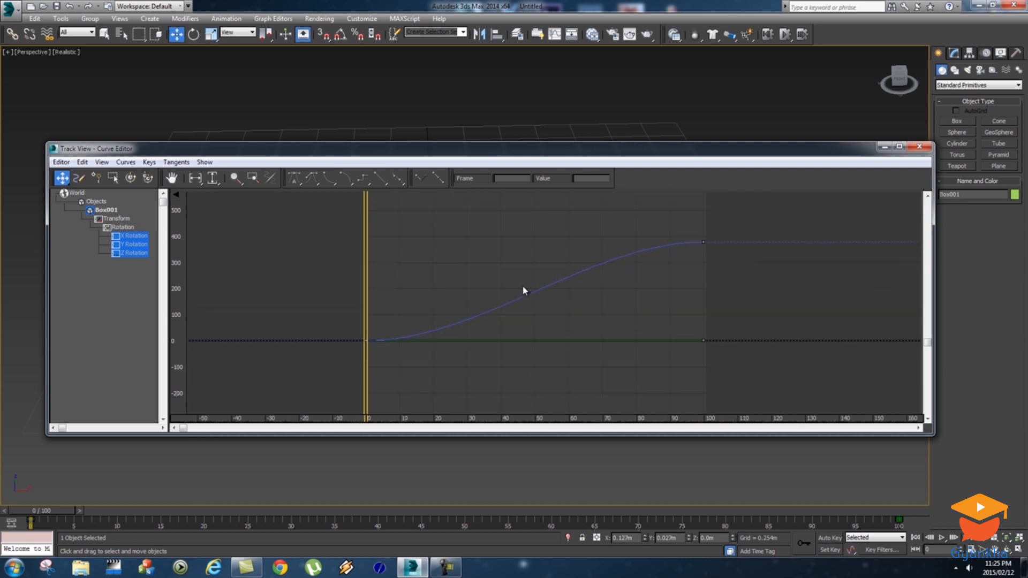
pyautogui.scroll(-2, 558, 291)
pyautogui.doubleClick(214, 149)
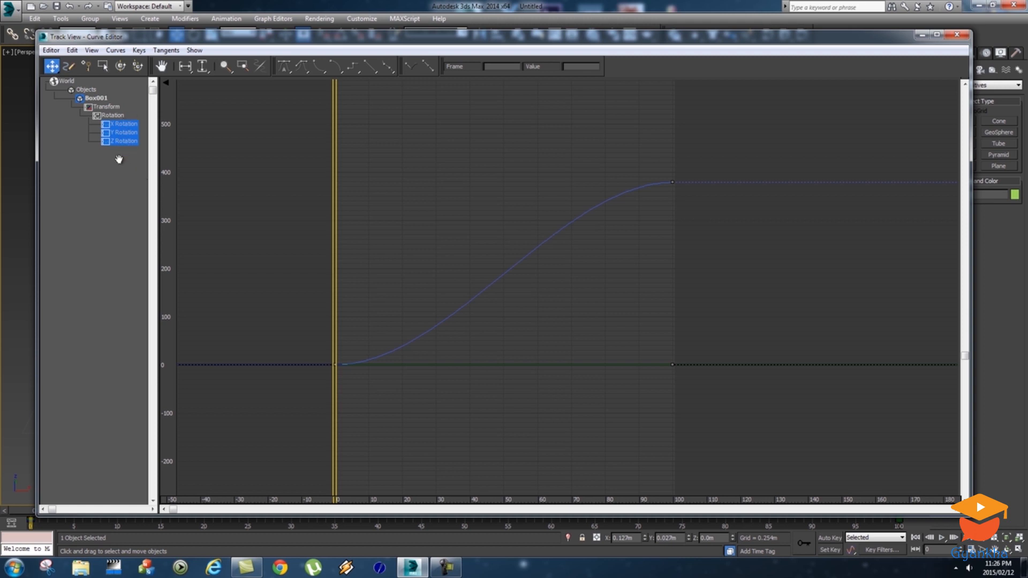
pyautogui.click(125, 125)
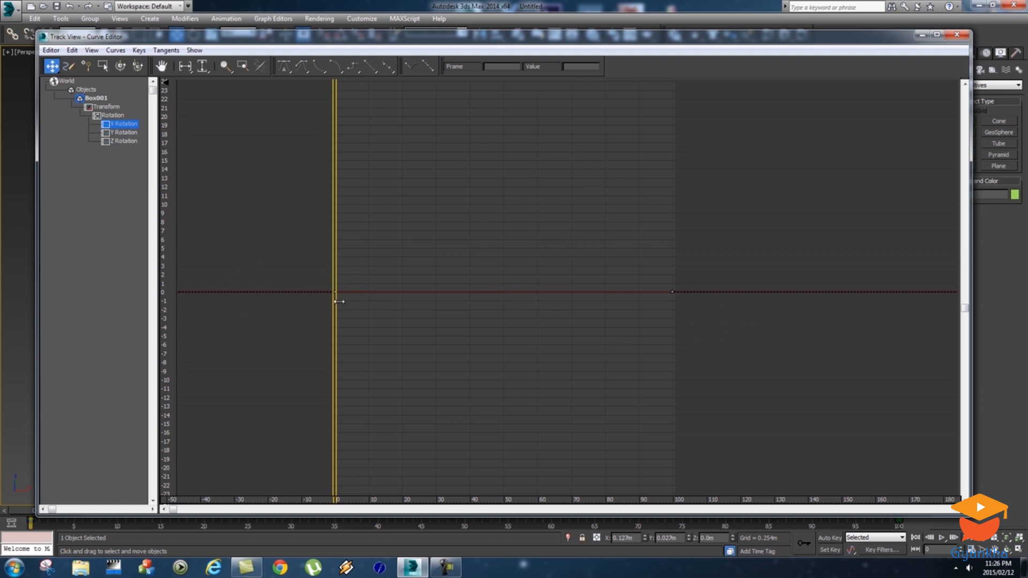
pyautogui.click(125, 133)
pyautogui.click(123, 142)
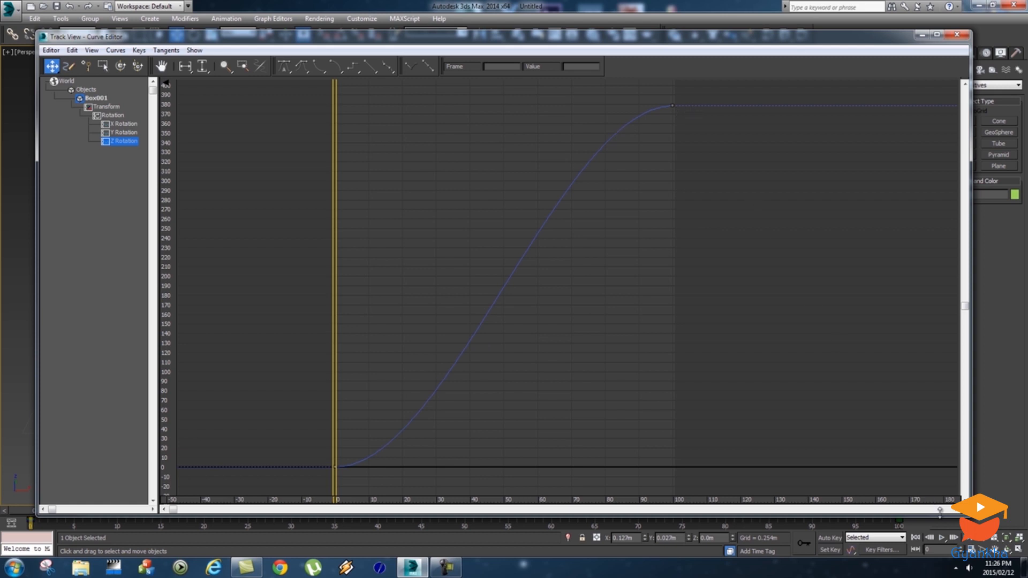
# - Shrink and reposition the Curve Editor window, and play the animation beneath it
pyautogui.moveTo(972, 513); pyautogui.dragTo(707, 393)
pyautogui.moveTo(453, 27); pyautogui.dragTo(492, 412)
pyautogui.click(943, 538)
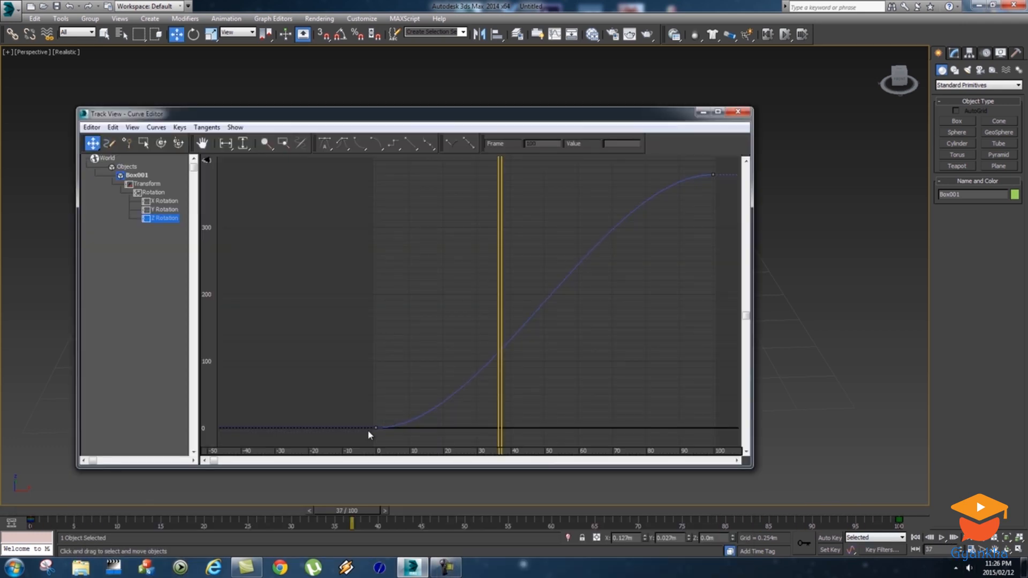
# - Set the tangents of both Z Rotation keys, at frames 0 and 100, to linear and scrub through the curve
pyautogui.click(375, 428)
pyautogui.moveTo(721, 185); pyautogui.dragTo(721, 185)
pyautogui.keyDown('ctrl'); pyautogui.click(375, 428); pyautogui.keyUp('ctrl')
pyautogui.moveTo(365, 439); pyautogui.dragTo(365, 439)
pyautogui.click(408, 143)
pyautogui.moveTo(697, 163); pyautogui.dragTo(727, 197)
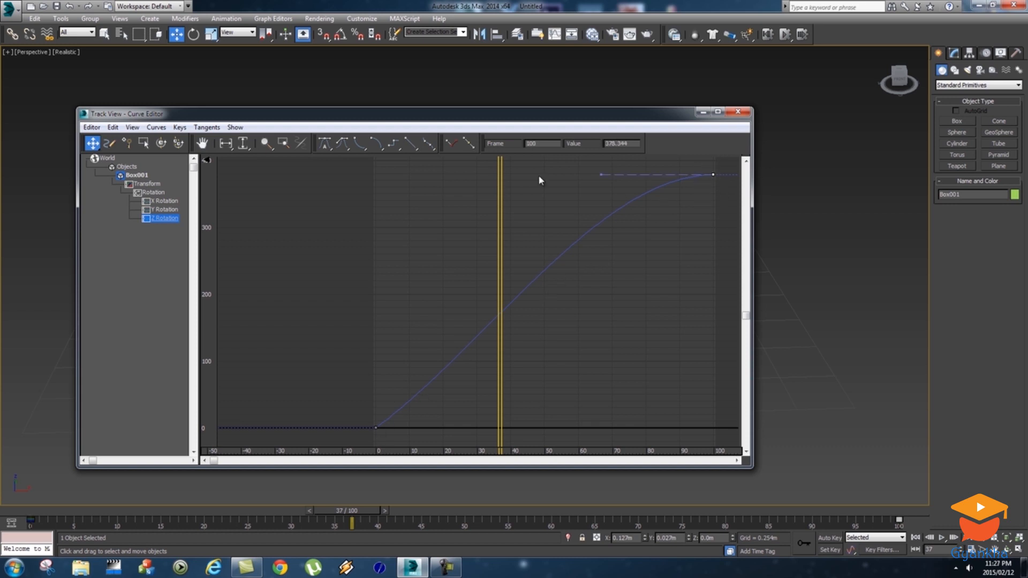
pyautogui.click(411, 144)
pyautogui.moveTo(499, 297); pyautogui.dragTo(558, 268)
pyautogui.moveTo(558, 223); pyautogui.dragTo(452, 227)
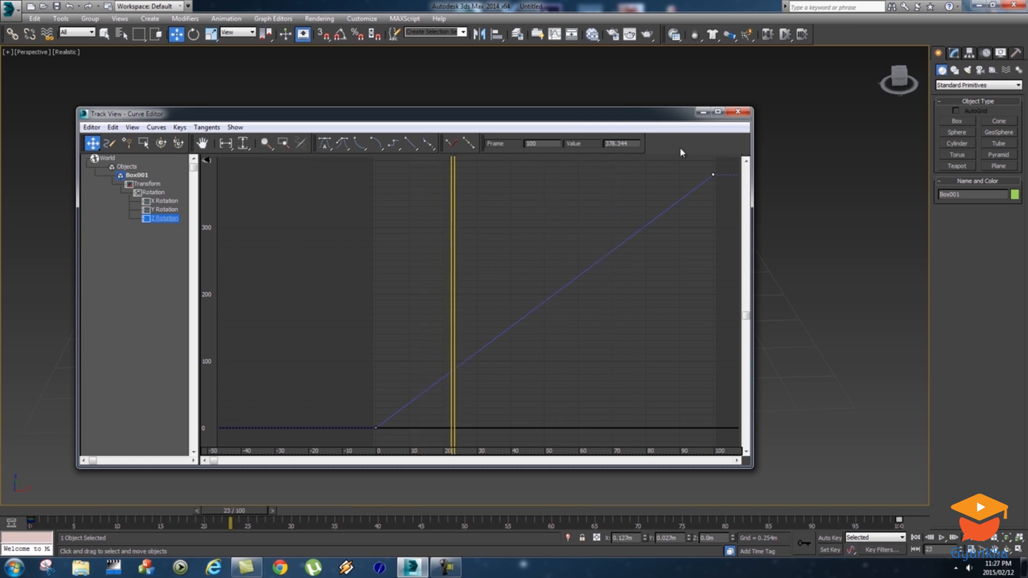
# - Close the Curve Editor, play the animation from the start to check the constant speed, and return to frame 0
pyautogui.click(738, 112)
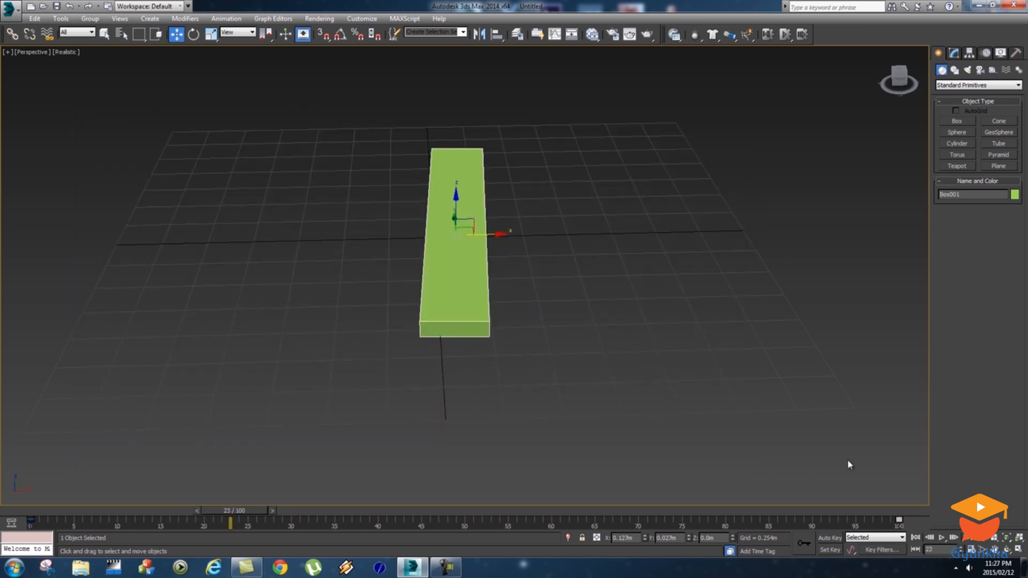
pyautogui.click(915, 537)
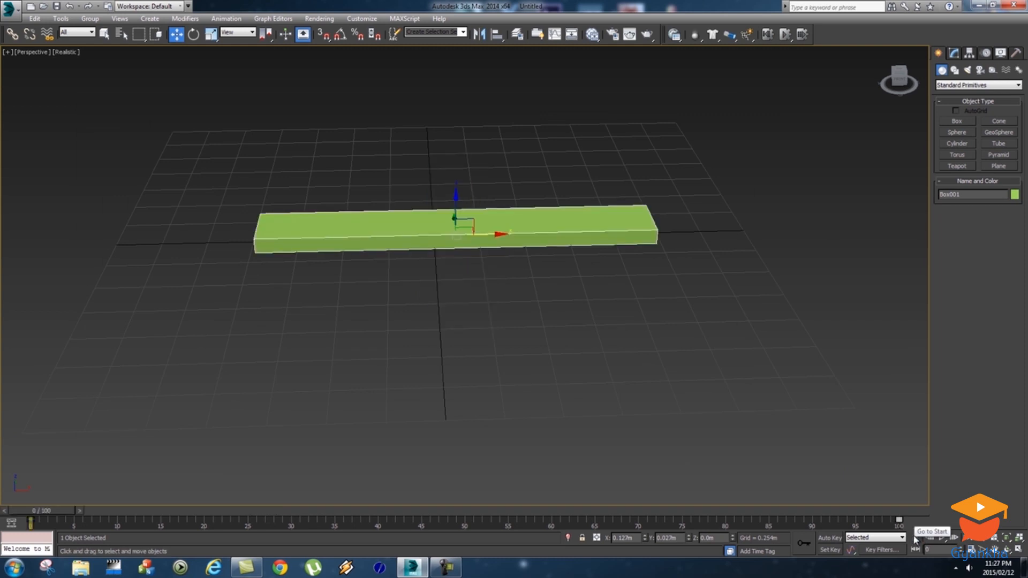
pyautogui.click(942, 538)
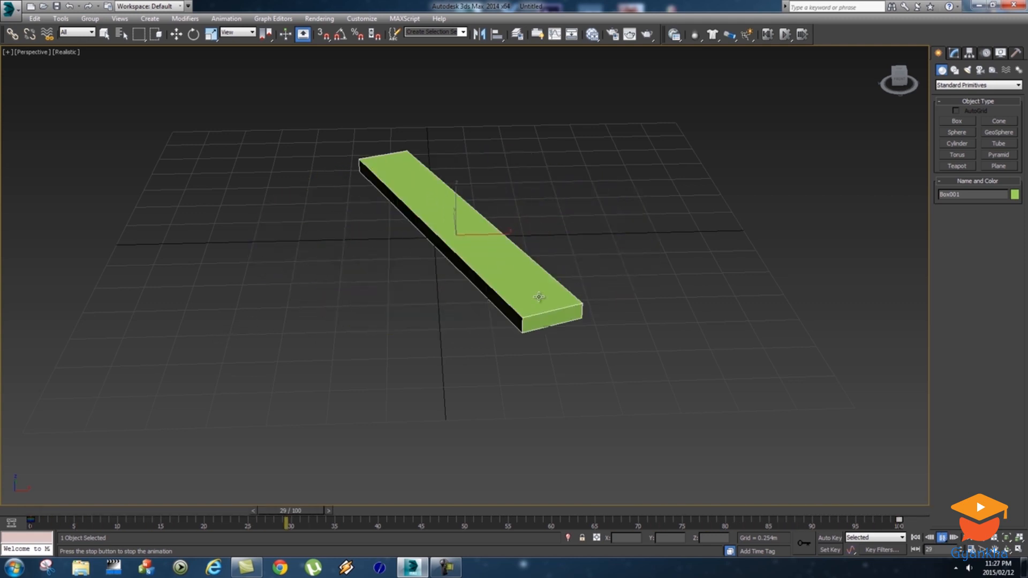
pyautogui.click(910, 538)
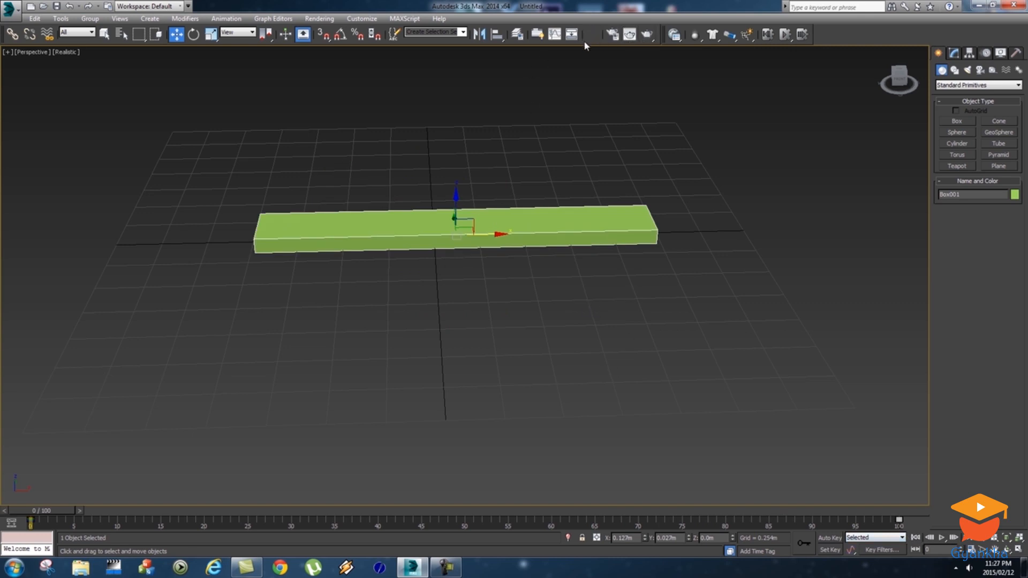
# - Reopen the Curve Editor and move the last Z Rotation key to frame 77 at a value of about 437
pyautogui.click(555, 34)
pyautogui.scroll(-5, 528, 310)
pyautogui.scroll(-2, 572, 305)
pyautogui.click(582, 273)
pyautogui.click(578, 251)
pyautogui.scroll(5, 579, 287)
pyautogui.moveTo(547, 265); pyautogui.dragTo(522, 219)
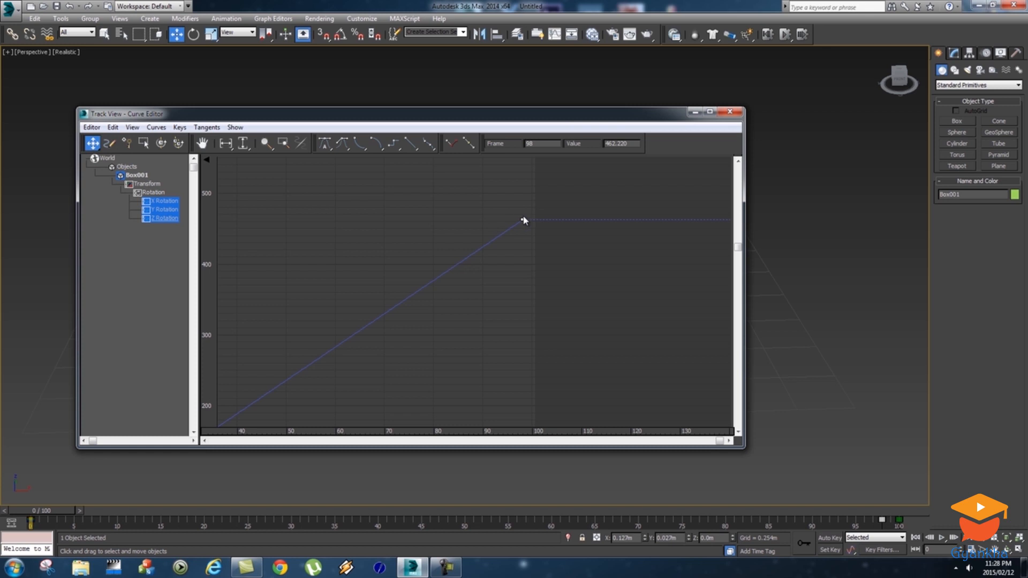
pyautogui.moveTo(523, 218); pyautogui.dragTo(417, 237)
# - Move the Curve Editor window aside and play the animation to check how the shifted key affects the rotation
pyautogui.moveTo(540, 114); pyautogui.dragTo(363, 204)
pyautogui.moveTo(497, 207); pyautogui.dragTo(150, 178)
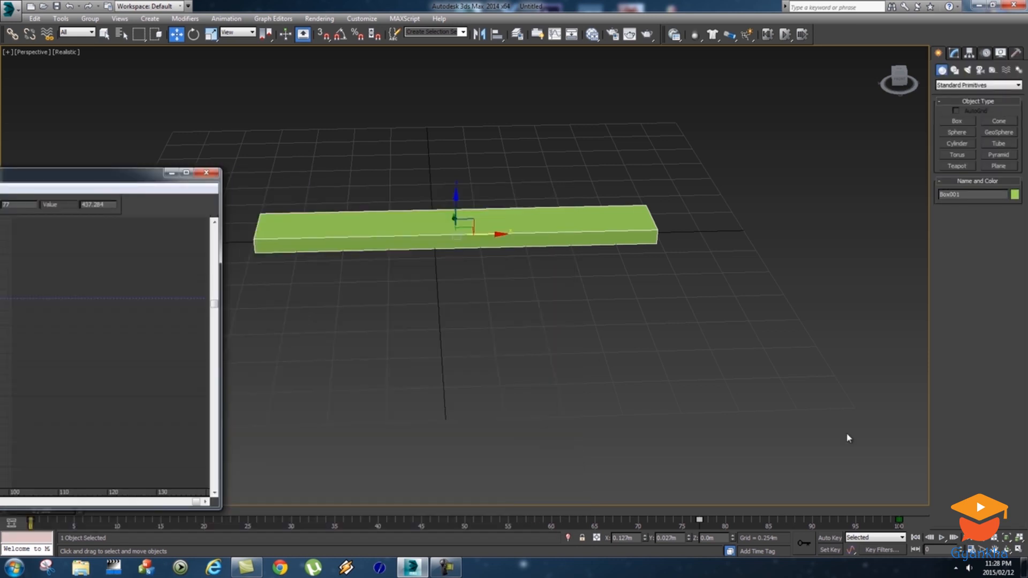
pyautogui.click(941, 536)
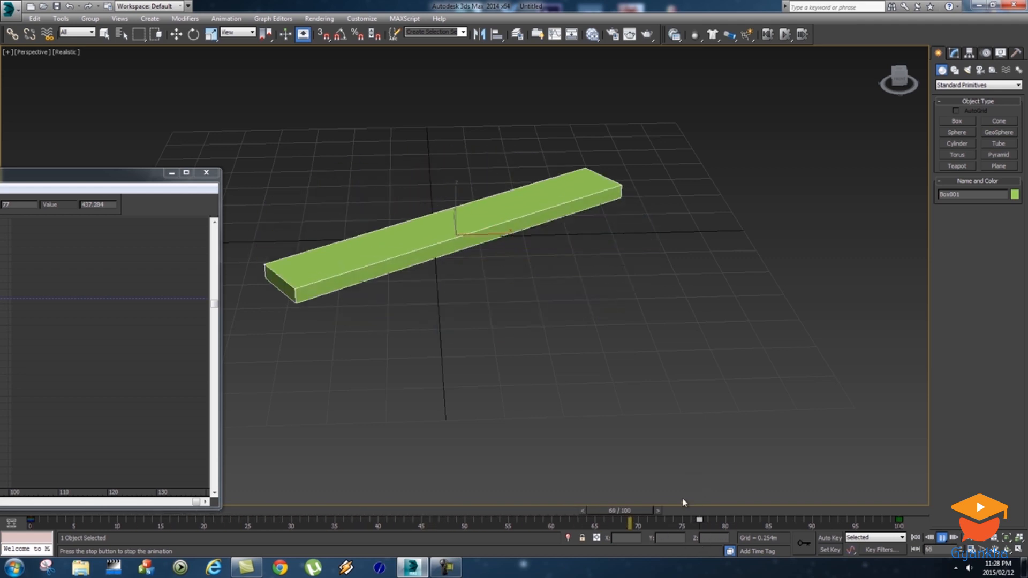
pyautogui.moveTo(155, 182); pyautogui.dragTo(348, 161)
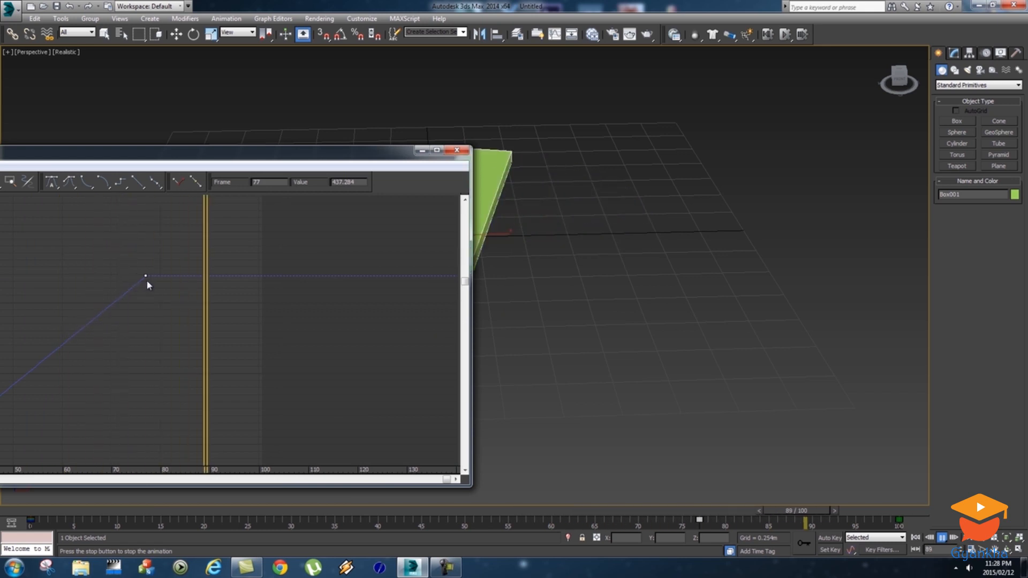
pyautogui.press('w')
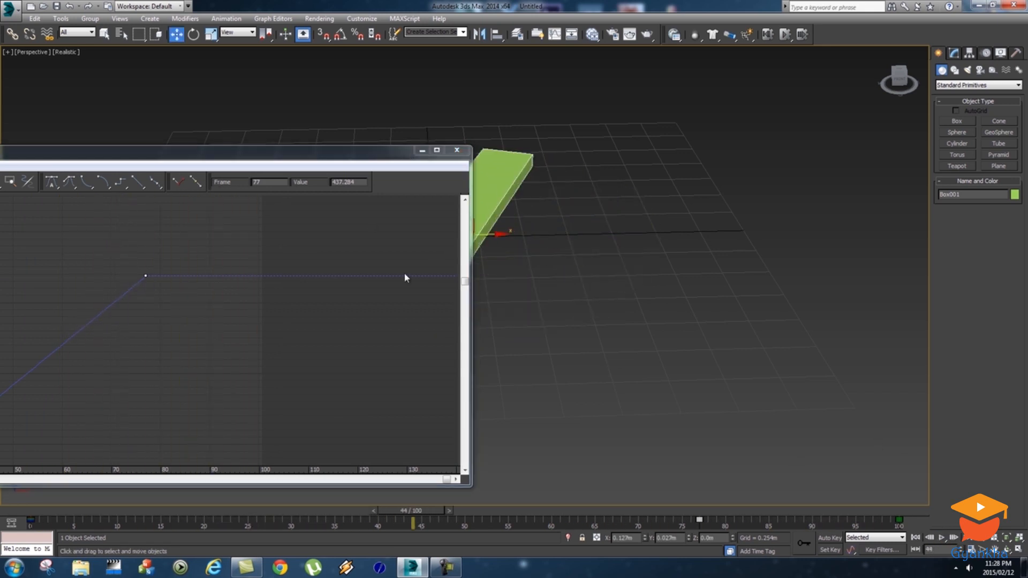
# - Bring the Curve Editor back into view and move the last Z Rotation key to frame 100 at a value of about 1441
pyautogui.moveTo(297, 162); pyautogui.dragTo(745, 170)
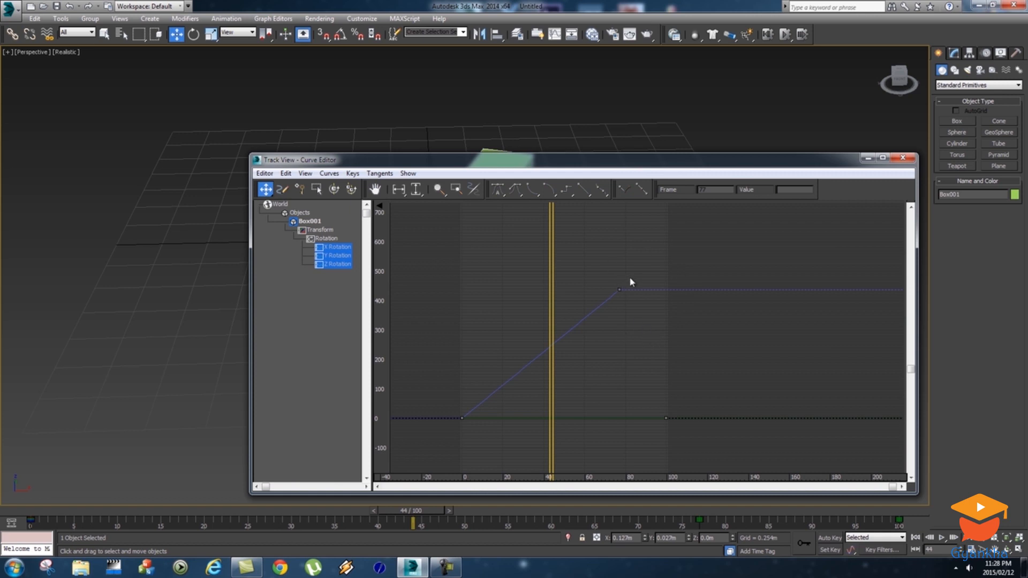
pyautogui.moveTo(614, 311); pyautogui.dragTo(615, 311)
pyautogui.moveTo(656, 314); pyautogui.dragTo(551, 427, button='middle')
pyautogui.moveTo(519, 389); pyautogui.dragTo(572, 247)
pyautogui.moveTo(610, 251); pyautogui.dragTo(613, 393, button='middle')
pyautogui.moveTo(565, 376); pyautogui.dragTo(567, 229)
# - Minimize the Curve Editor and play the animation from the first frame to check the faster spin
pyautogui.click(864, 158)
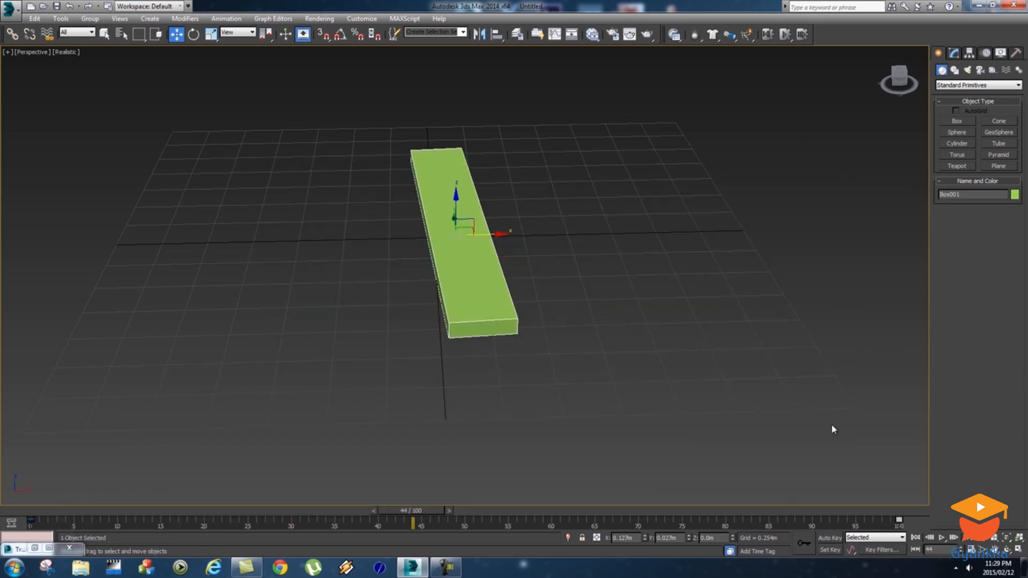
pyautogui.click(916, 537)
pyautogui.click(941, 536)
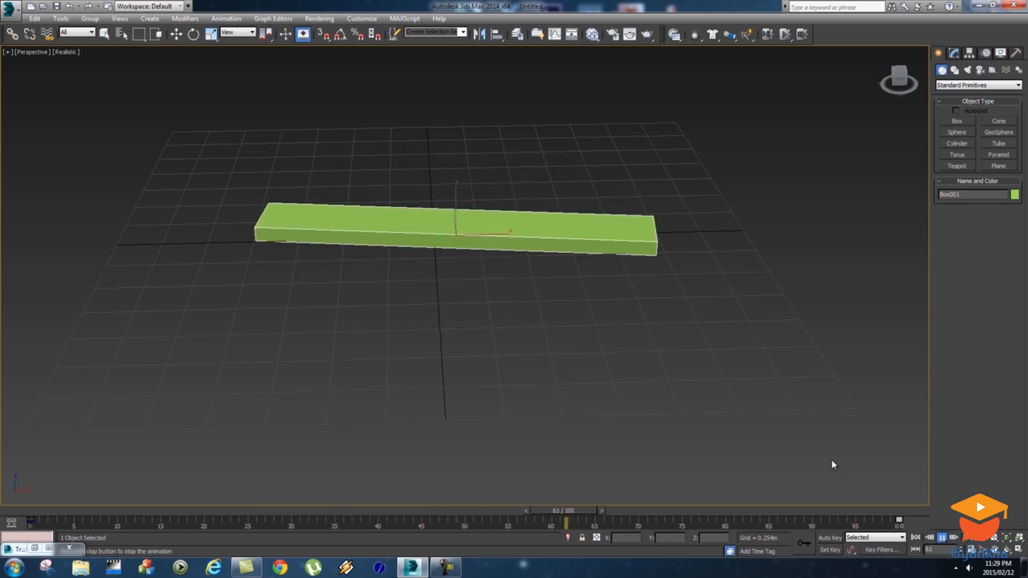
pyautogui.click(942, 537)
pyautogui.press('w')
# - Restore the Curve Editor and raise the Z Rotation key at frame 100 to a value of about 5184
pyautogui.click(555, 33)
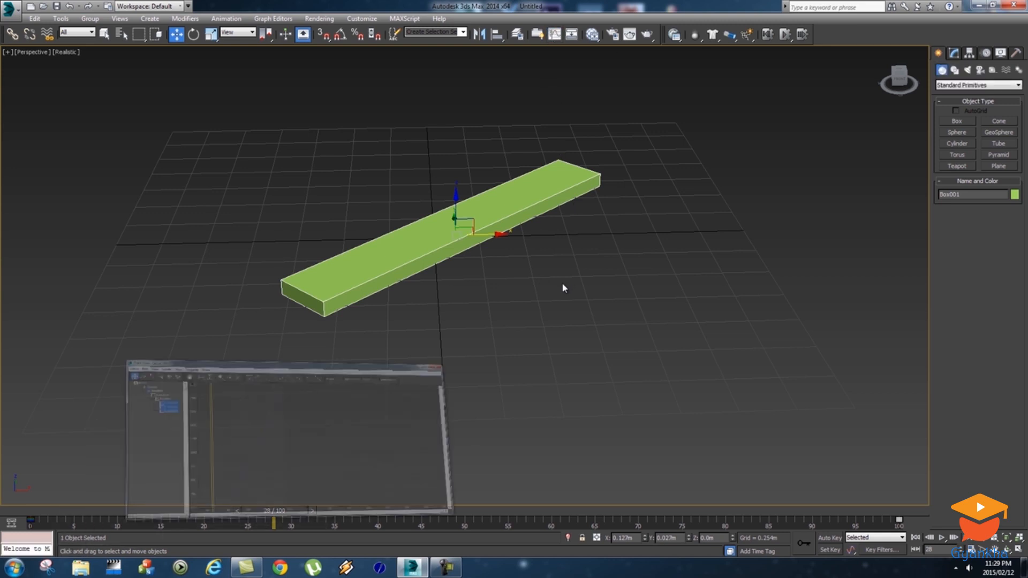
pyautogui.scroll(-5, 558, 341)
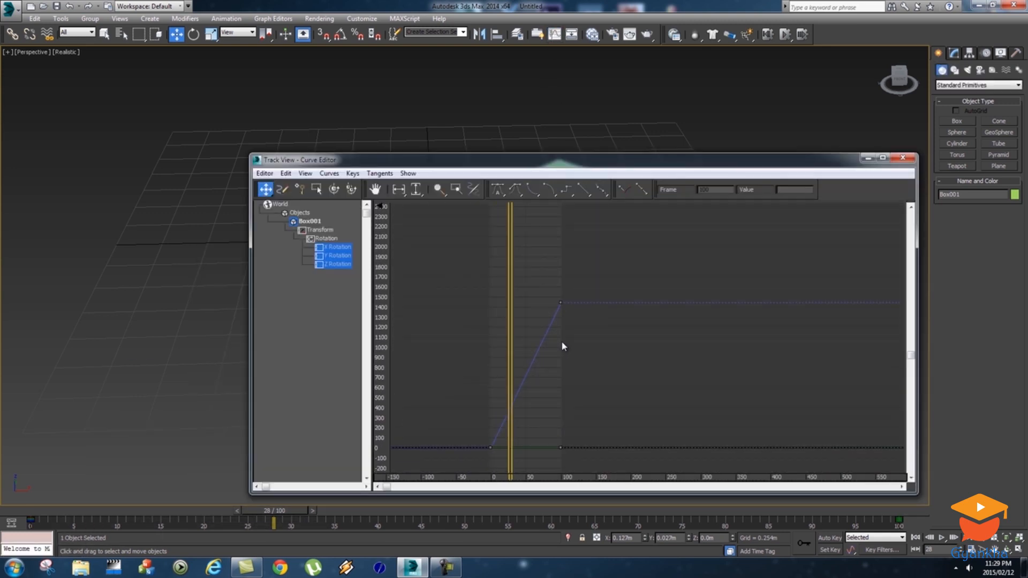
pyautogui.click(556, 311)
pyautogui.moveTo(586, 256); pyautogui.dragTo(571, 374, button='middle')
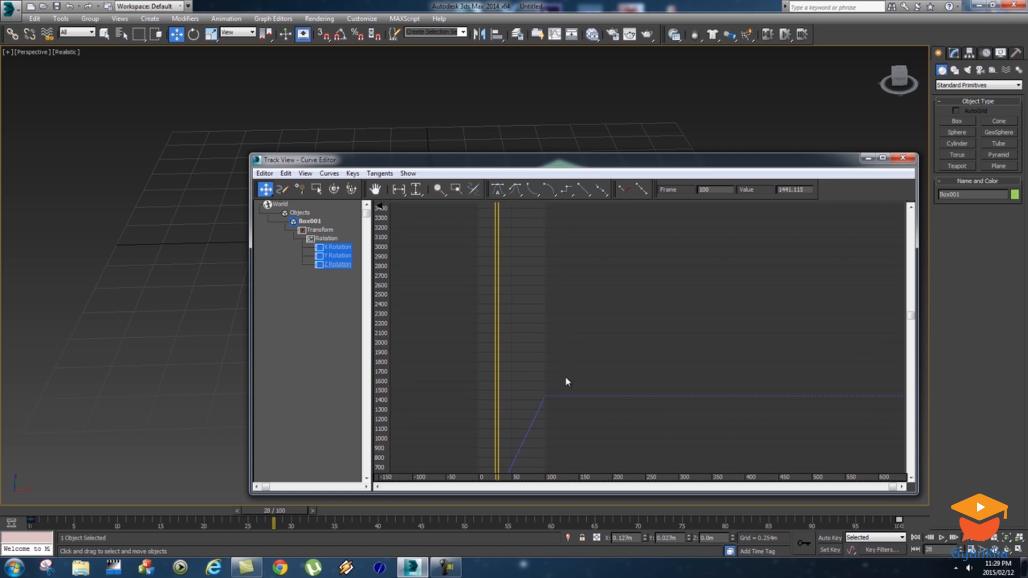
pyautogui.moveTo(544, 400); pyautogui.dragTo(553, 216)
pyautogui.moveTo(552, 216); pyautogui.dragTo(562, 412, button='middle')
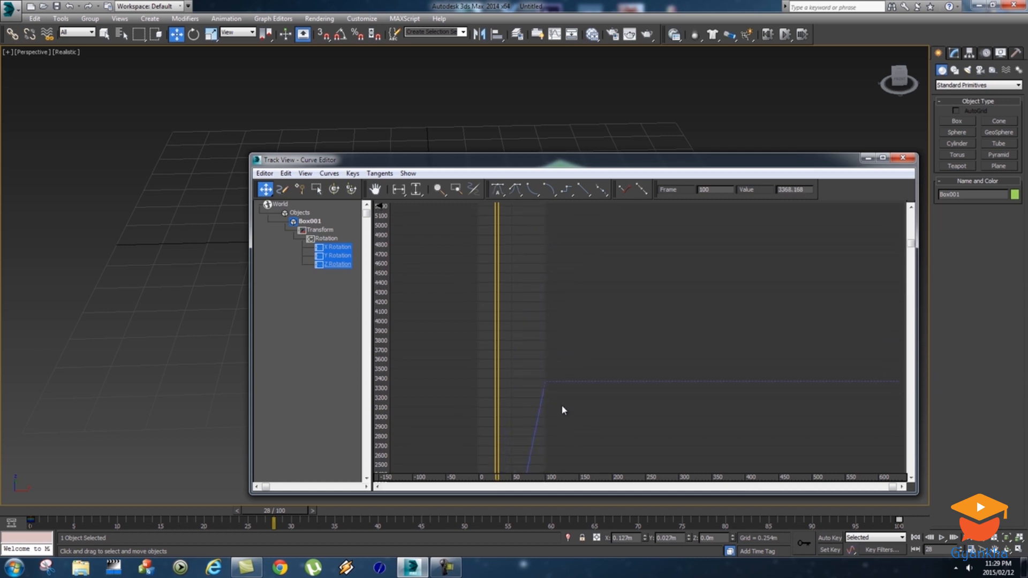
pyautogui.moveTo(546, 380); pyautogui.dragTo(555, 211)
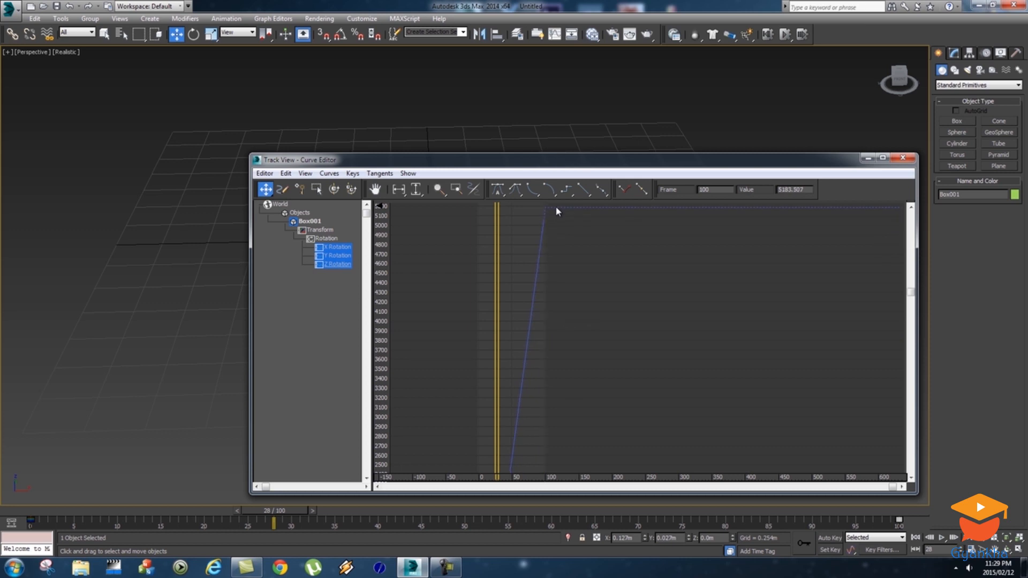
# - Close the Curve Editor and play the animation from the first frame to check the raised rotation speed
pyautogui.click(903, 157)
pyautogui.click(916, 537)
pyautogui.click(942, 537)
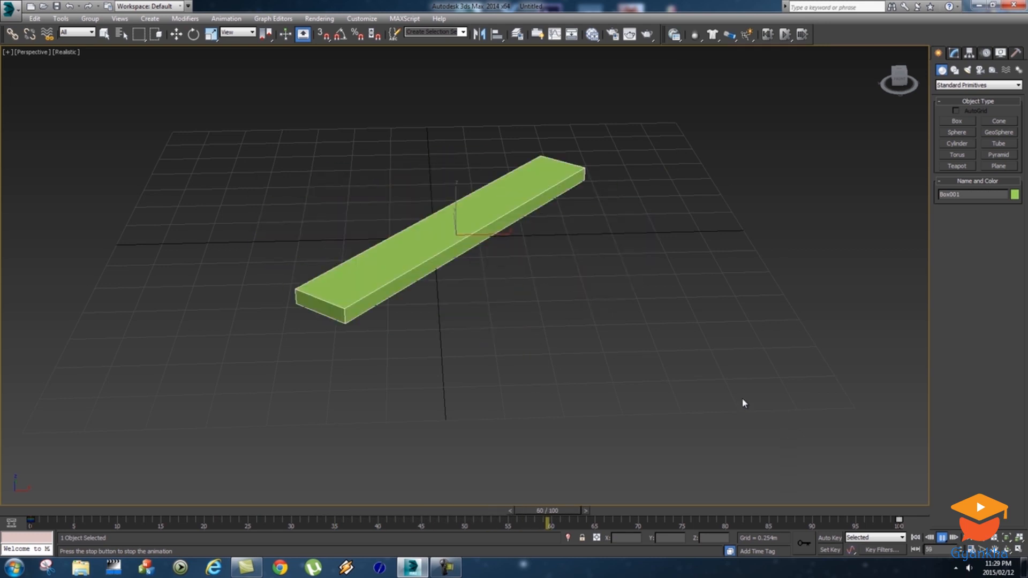
pyautogui.click(946, 539)
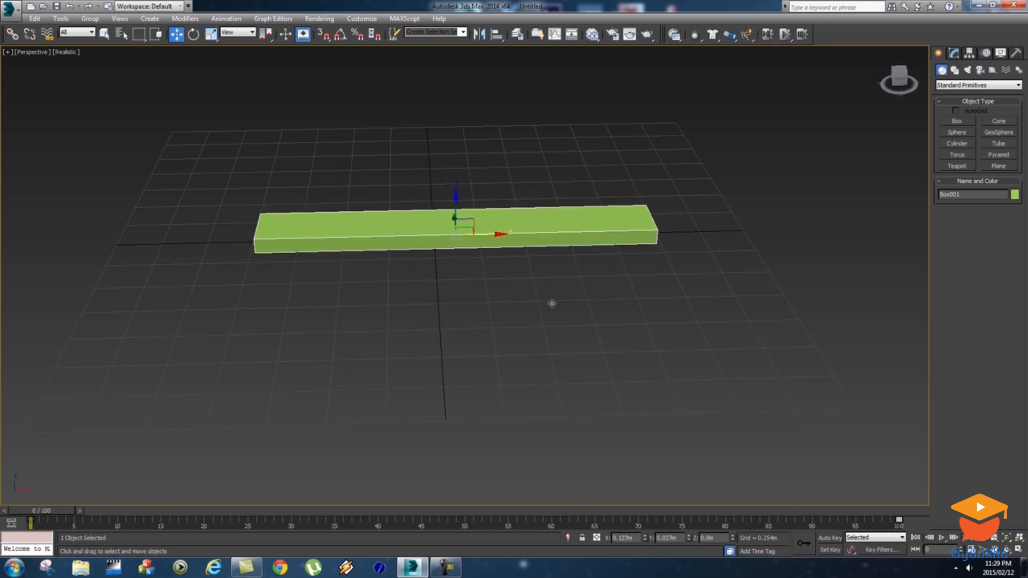
# - Reopen the Curve Editor and lower the Z Rotation key at frame 100 to a value of about 711
pyautogui.click(554, 34)
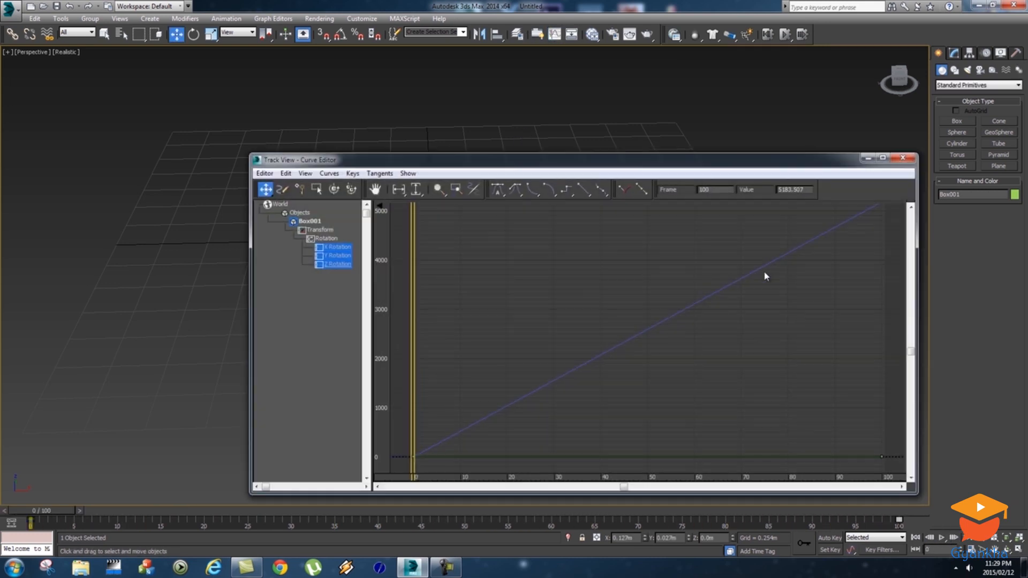
pyautogui.scroll(-2, 787, 321)
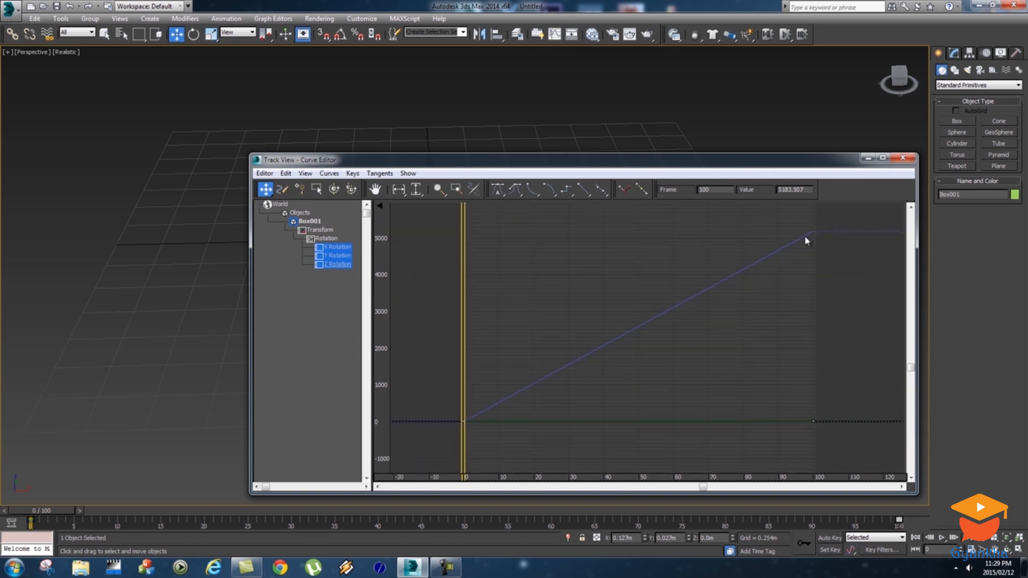
pyautogui.moveTo(811, 234); pyautogui.dragTo(811, 280)
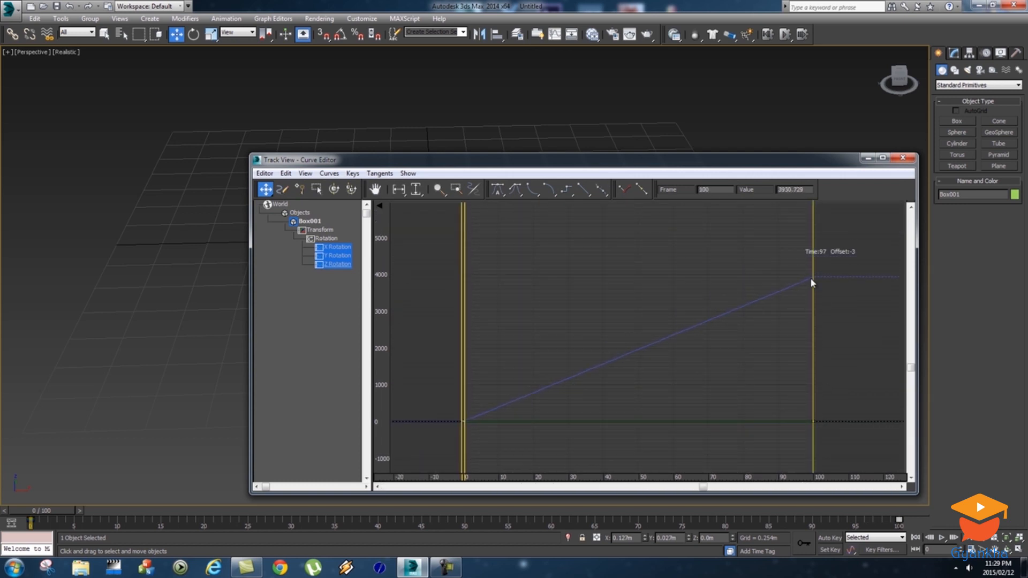
pyautogui.moveTo(821, 389); pyautogui.dragTo(819, 398)
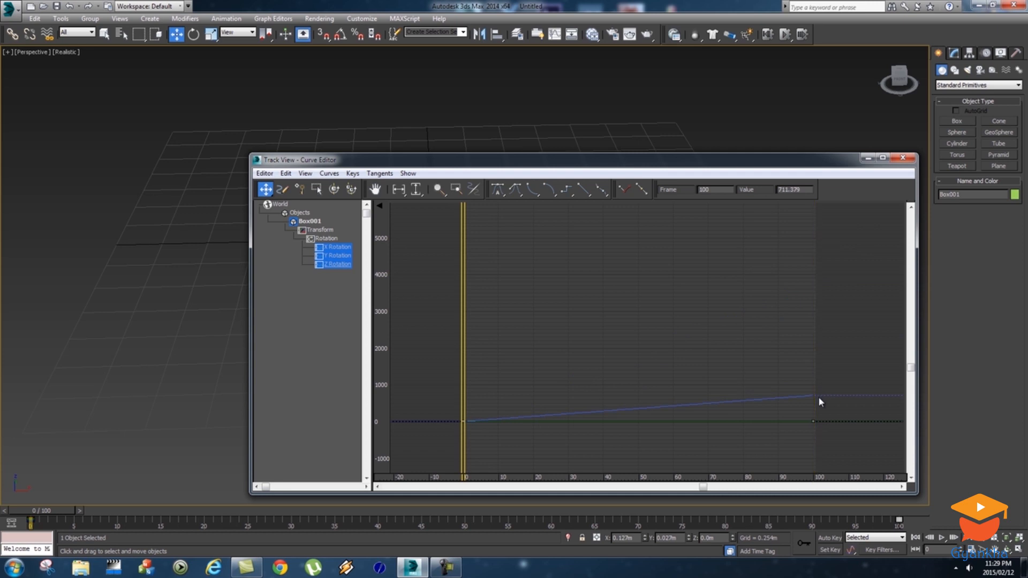
# - Minimize the Curve Editor, play the animation to check the slower spin, and return to the first frame
pyautogui.click(868, 157)
pyautogui.click(942, 538)
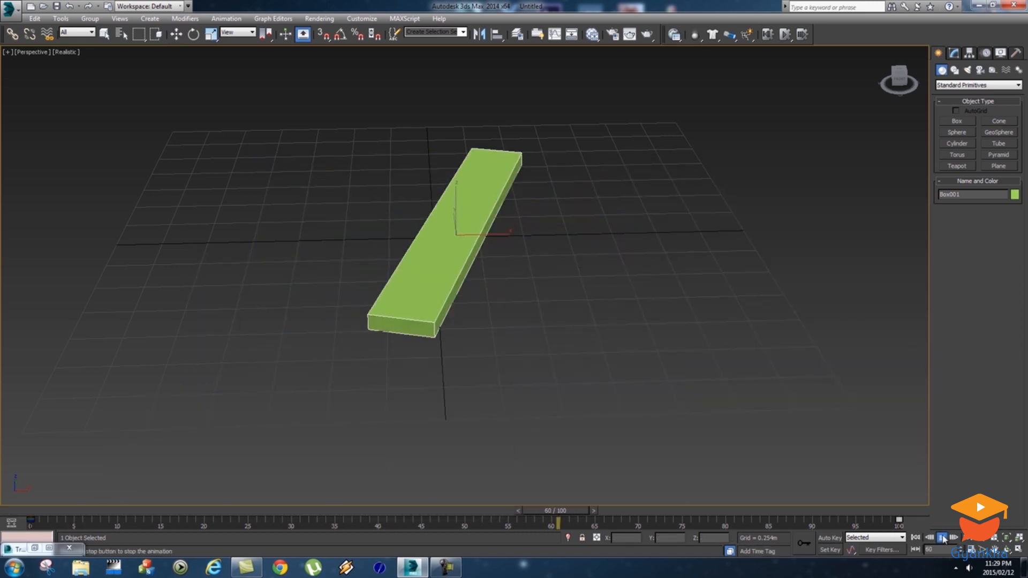
pyautogui.click(942, 537)
pyautogui.click(915, 537)
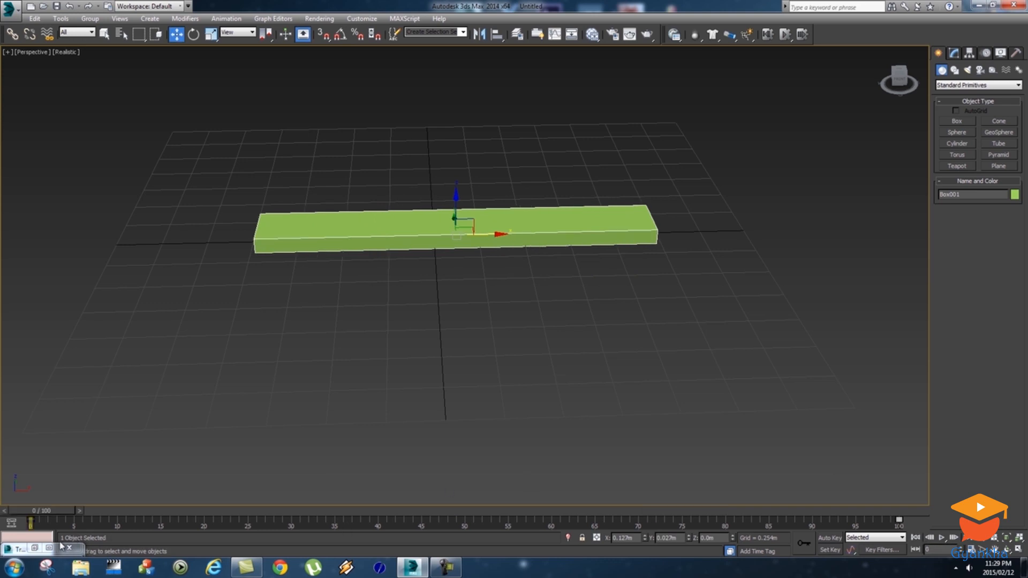
# - Restore the Curve Editor and add two keys on the Z Rotation curve at about frames 68 and 90
pyautogui.click(34, 548)
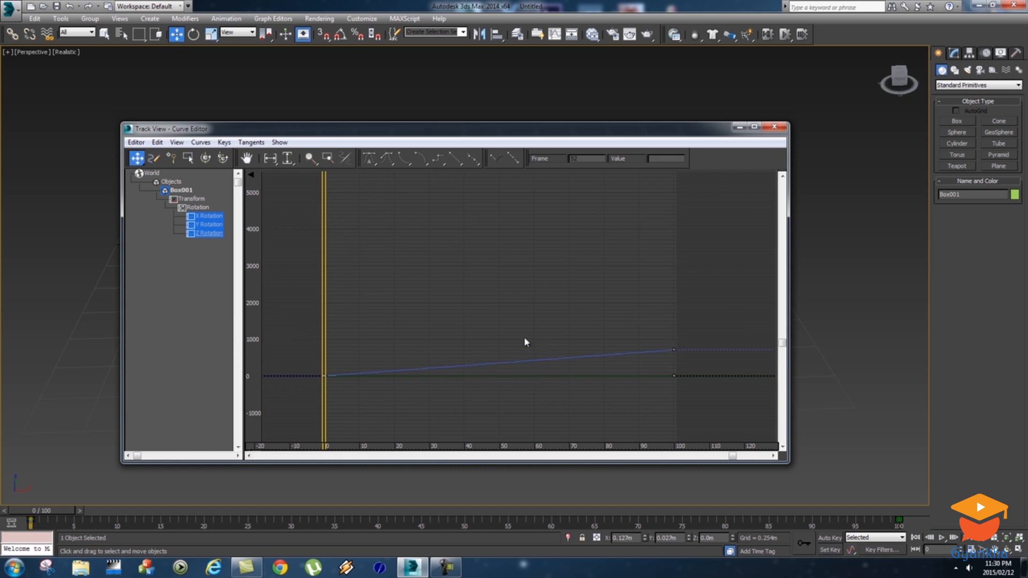
pyautogui.rightClick(502, 362)
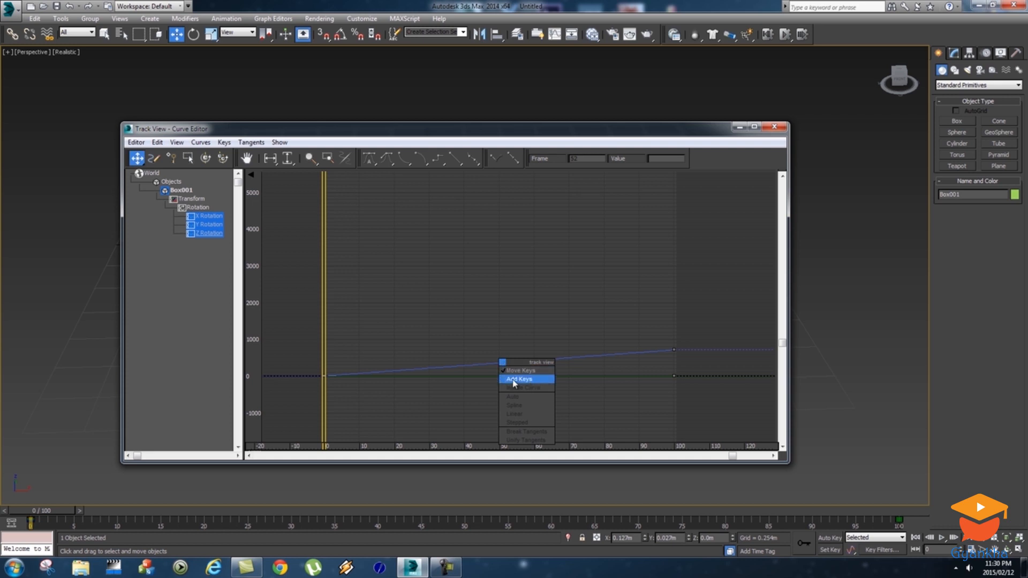
pyautogui.click(518, 380)
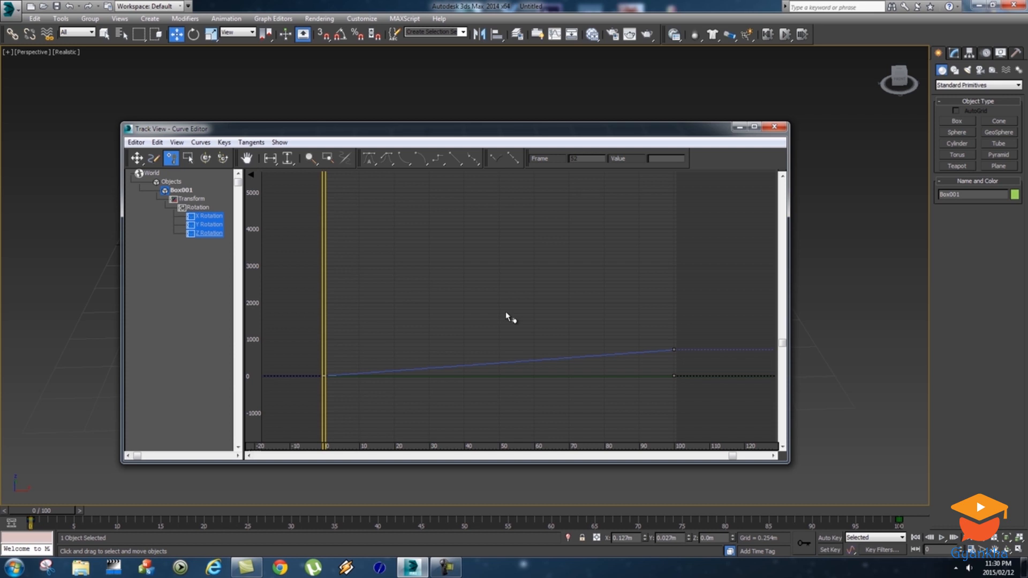
pyautogui.click(563, 358)
pyautogui.click(640, 352)
# - Move the two added keys to frame 88 at a value of about 1616 and frame 64 at about -1133
pyautogui.click(137, 158)
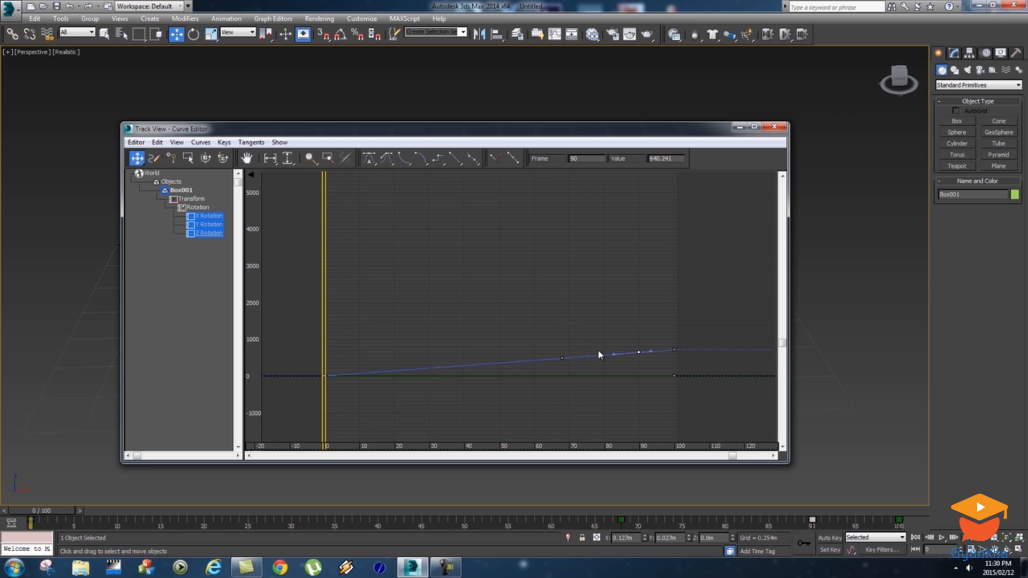
pyautogui.moveTo(638, 352); pyautogui.dragTo(631, 316)
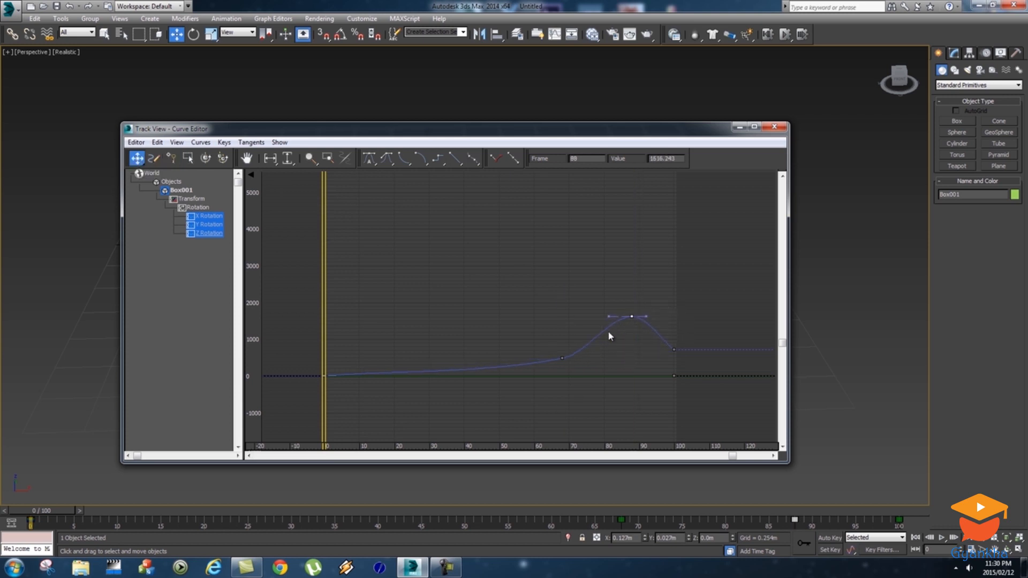
pyautogui.moveTo(561, 357); pyautogui.dragTo(548, 417)
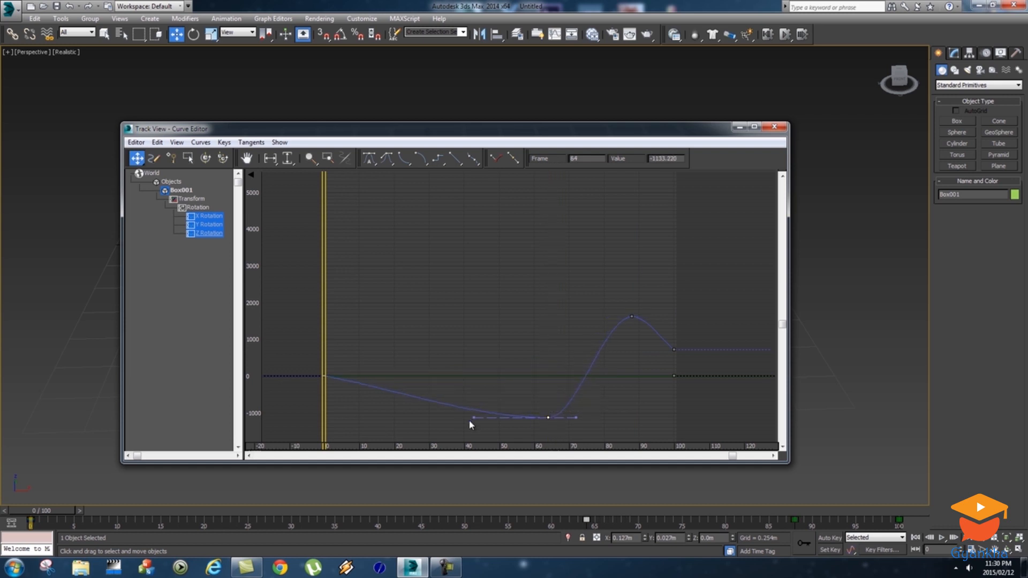
# - Reshape the Z Rotation curve by adjusting the incoming tangent handles of the keys at frames 64 and 88
pyautogui.moveTo(473, 417); pyautogui.dragTo(458, 357)
pyautogui.click(632, 317)
pyautogui.moveTo(604, 317); pyautogui.dragTo(562, 330)
pyautogui.moveTo(609, 299); pyautogui.dragTo(545, 295)
# - Close the Curve Editor, play the animation with the reshaped curve, and return to the first frame
pyautogui.click(774, 126)
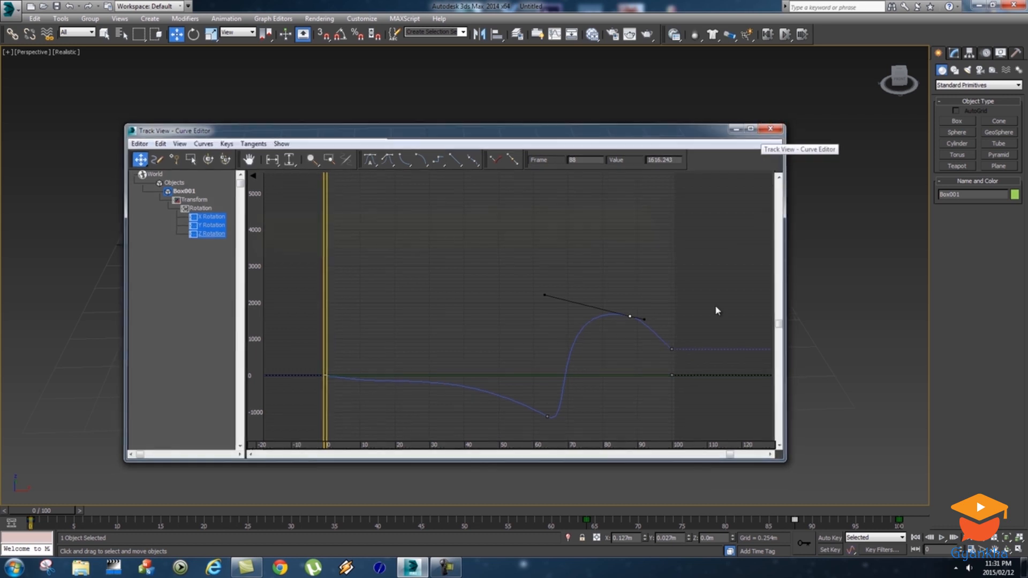
pyautogui.click(942, 537)
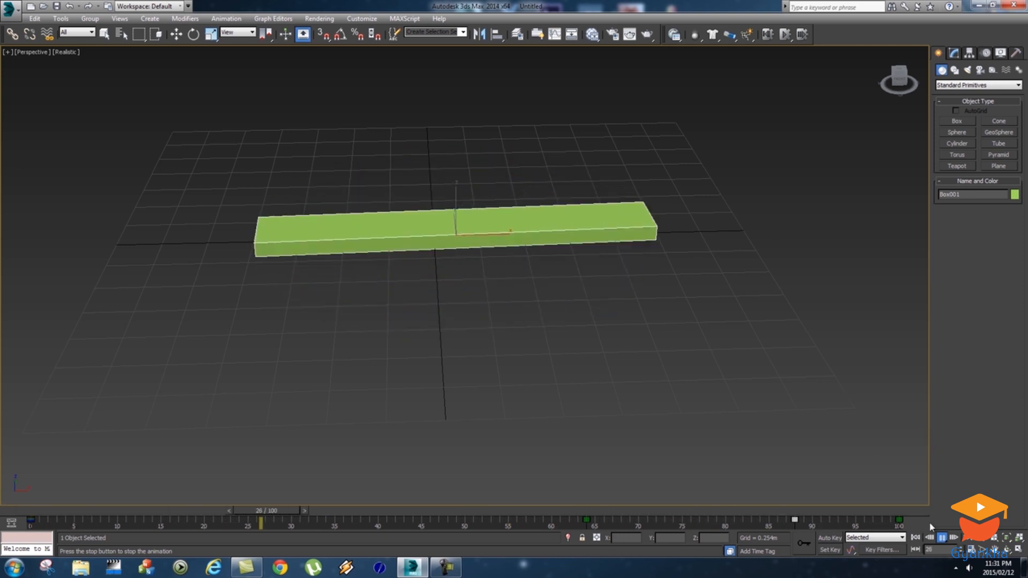
pyautogui.click(941, 538)
pyautogui.click(915, 538)
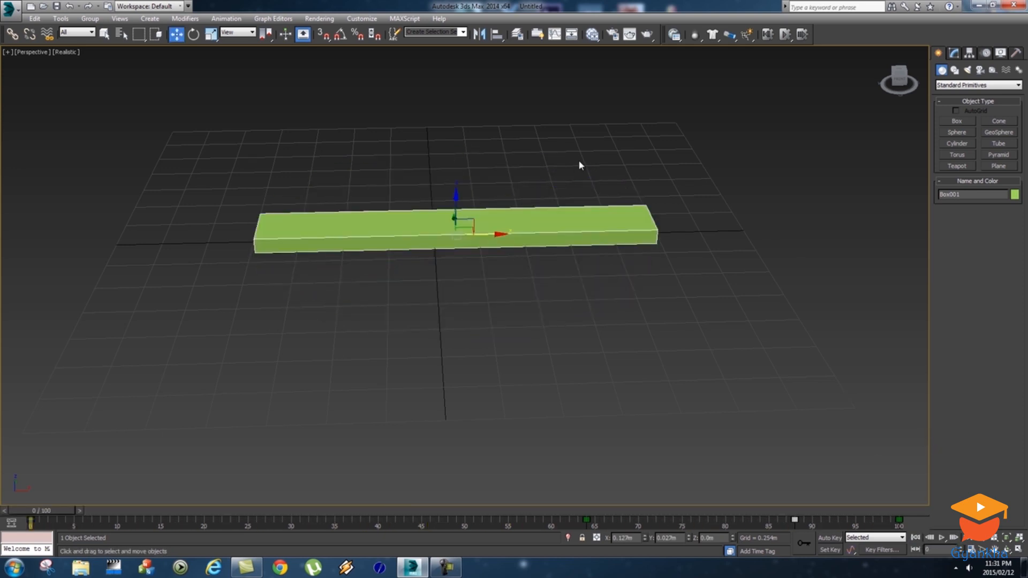
# - Reopen the Curve Editor beside the box and delete the two intermediate Z Rotation keys at frames 64 and 88
pyautogui.click(592, 34)
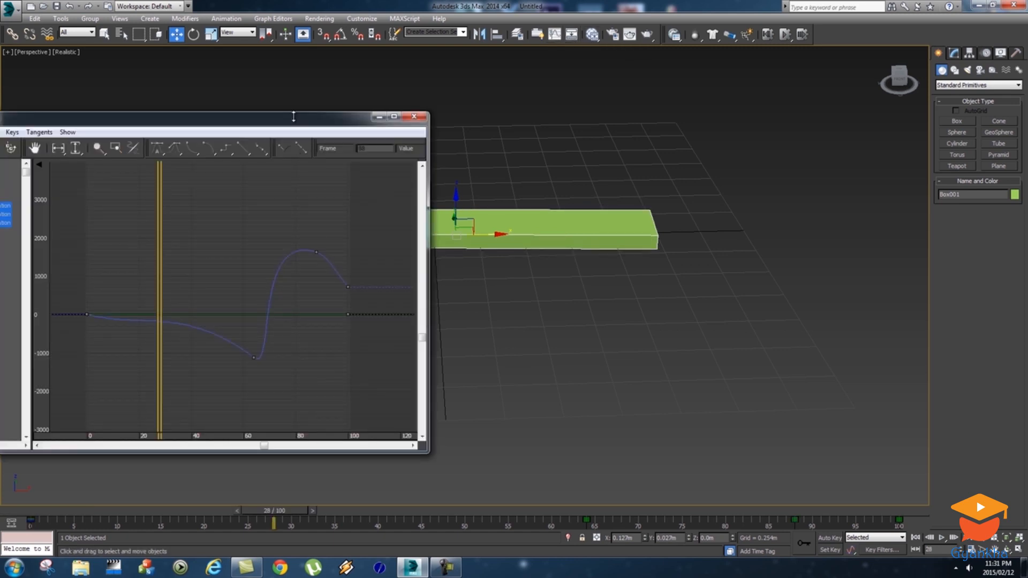
pyautogui.click(254, 357)
pyautogui.press('Delete')
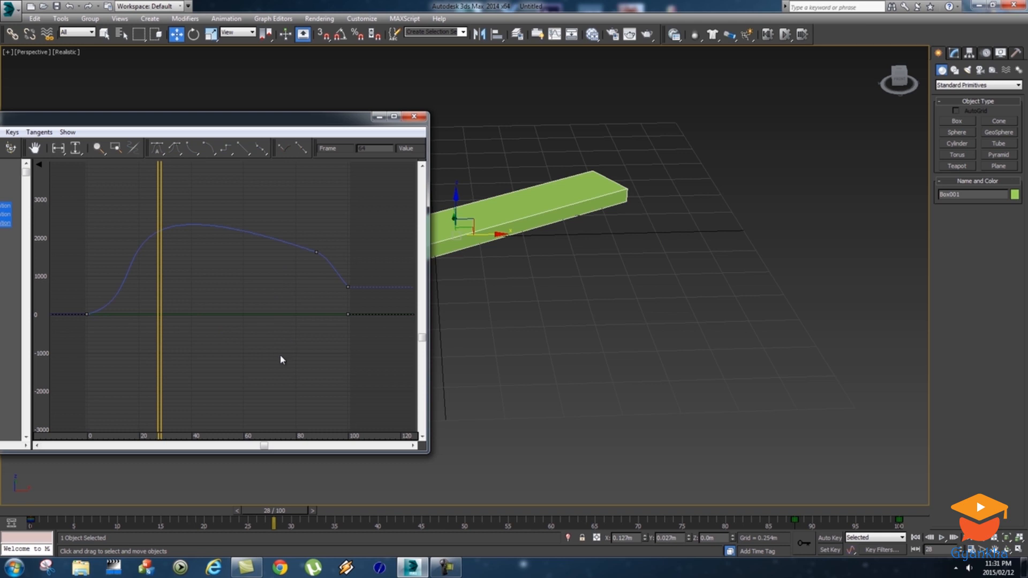
pyautogui.moveTo(338, 236); pyautogui.dragTo(292, 312)
pyautogui.press('Delete')
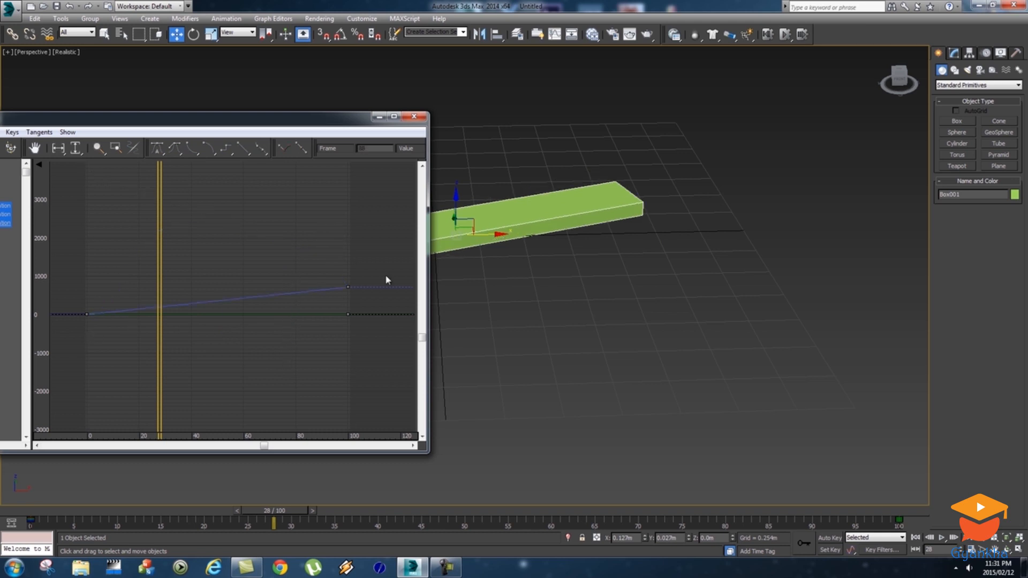
# - Play the animation with the Curve Editor open to check the constant spin, and return to frame 0
pyautogui.click(941, 537)
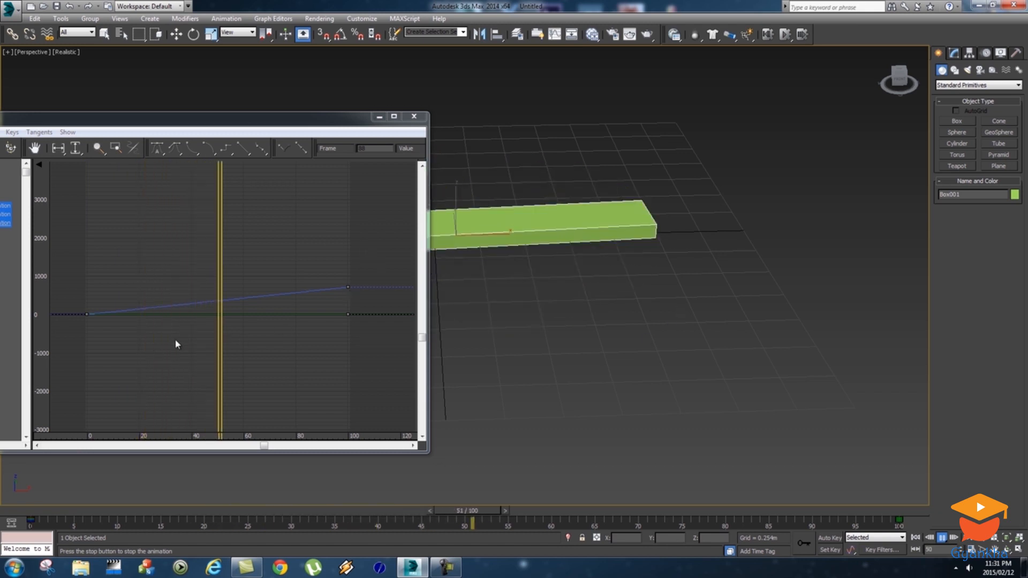
pyautogui.press('w')
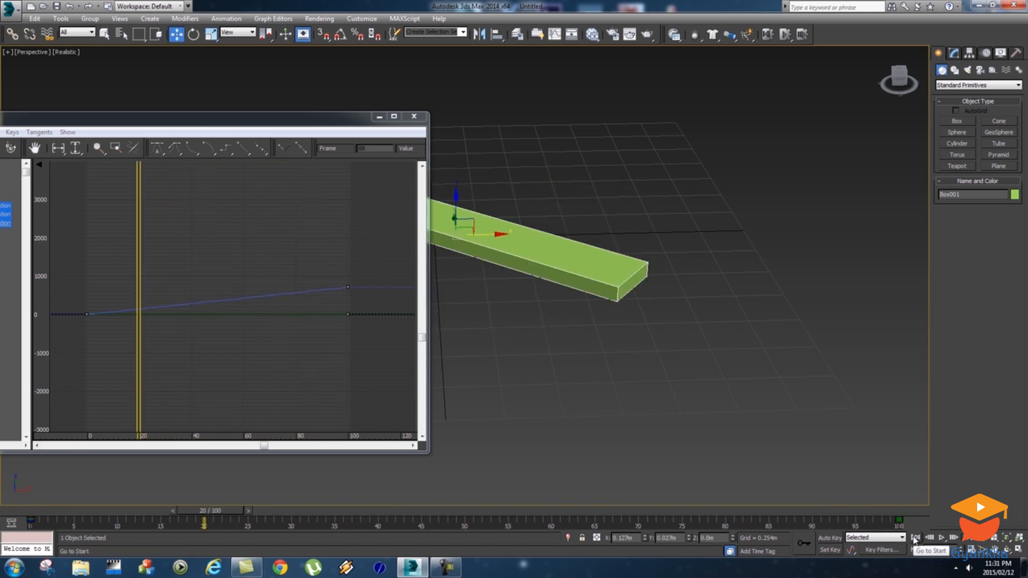
pyautogui.press('Home')
# - Set the Z Rotation key at frame 100 to fast tangents and play the animation to check the result
pyautogui.click(348, 286)
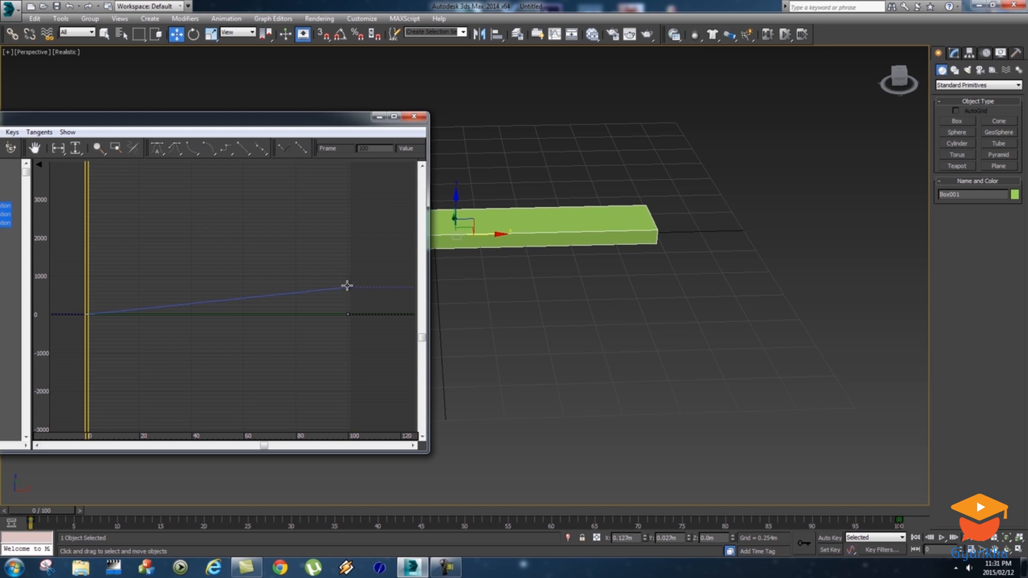
pyautogui.click(194, 152)
pyautogui.click(941, 537)
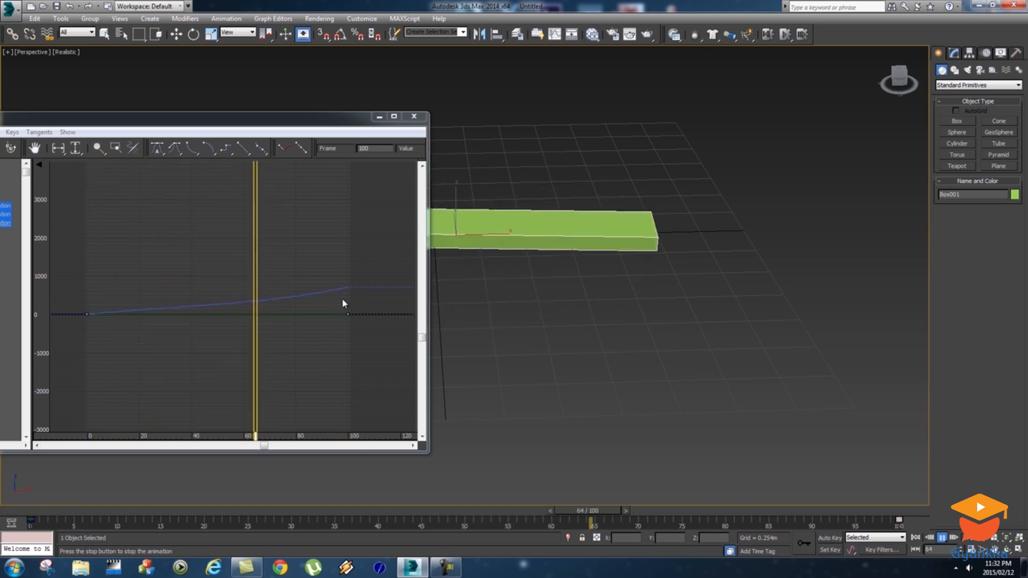
pyautogui.click(941, 537)
# - Set the Z Rotation key at frame 100 to slow tangents and play the animation to check the easing
pyautogui.moveTo(354, 275); pyautogui.dragTo(340, 300)
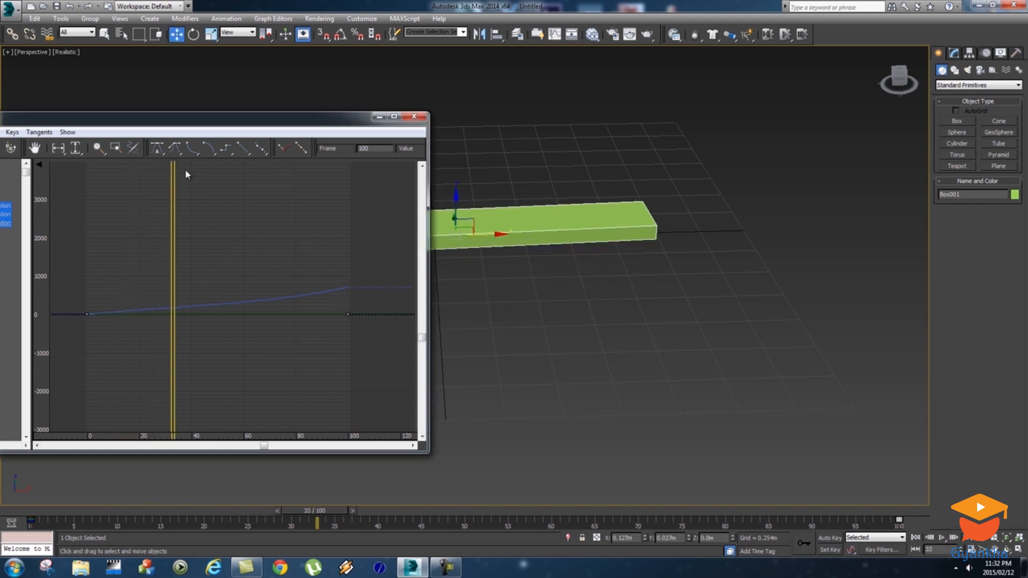
pyautogui.click(210, 149)
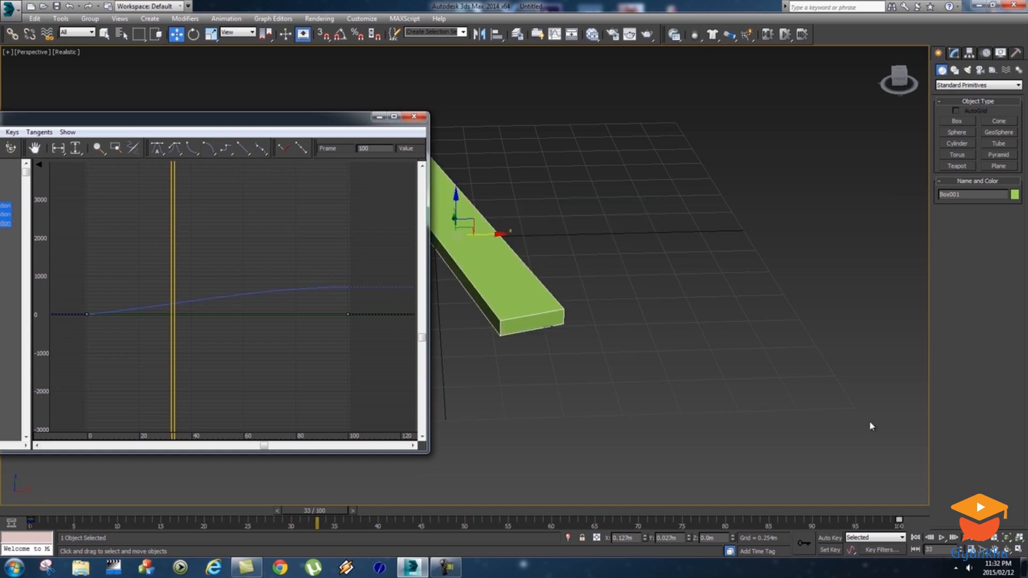
pyautogui.click(940, 538)
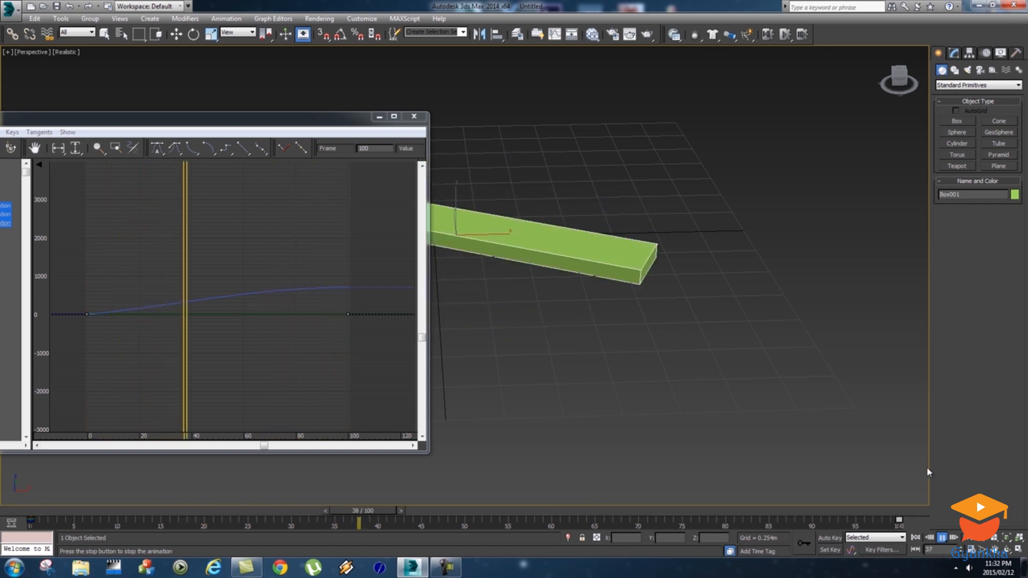
pyautogui.click(943, 537)
# - Set the key at frame 0 to slow tangents and play the animation from the first frame
pyautogui.moveTo(96, 298); pyautogui.dragTo(82, 326)
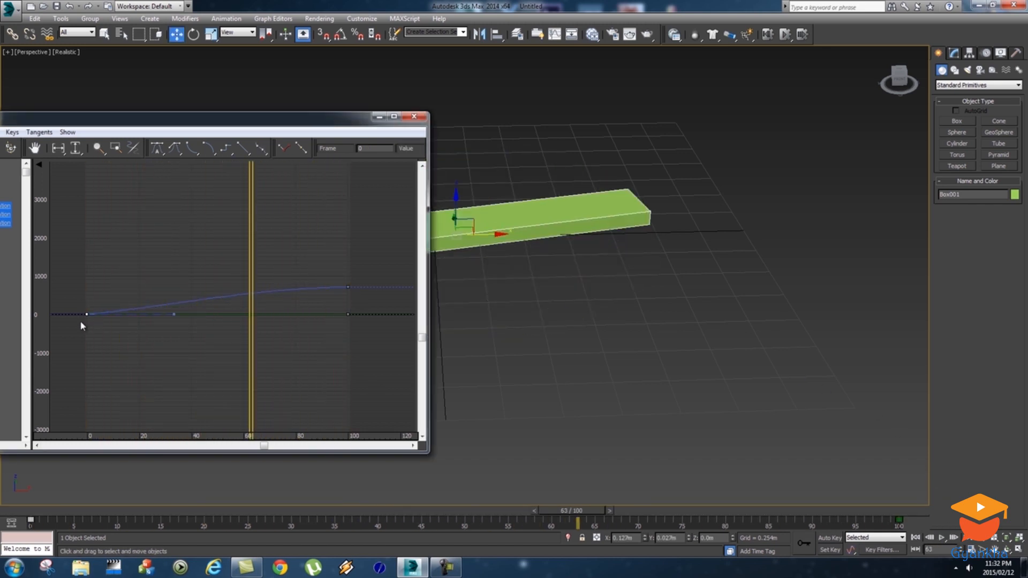
pyautogui.click(209, 149)
pyautogui.click(915, 537)
pyautogui.click(941, 537)
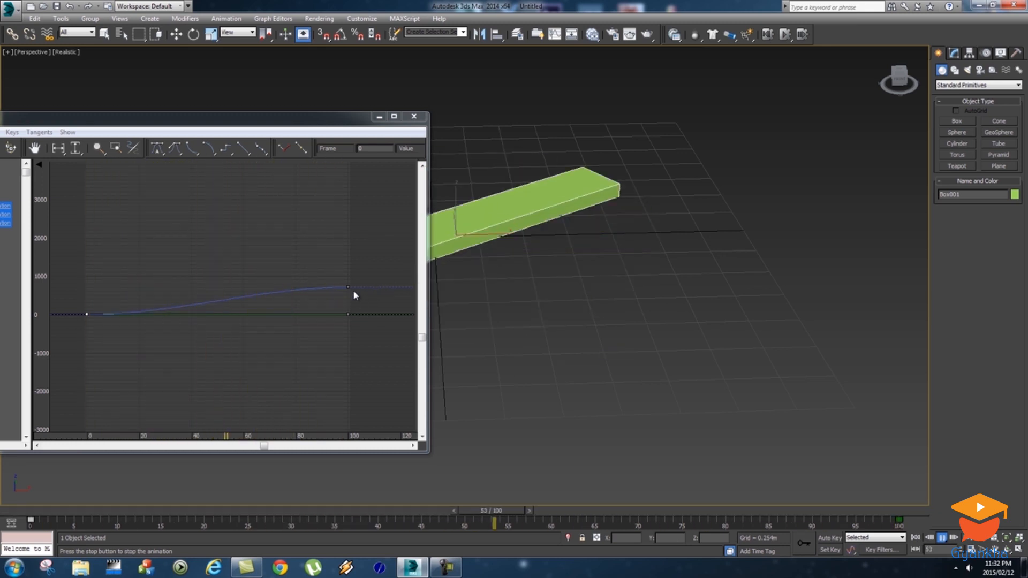
pyautogui.press('w')
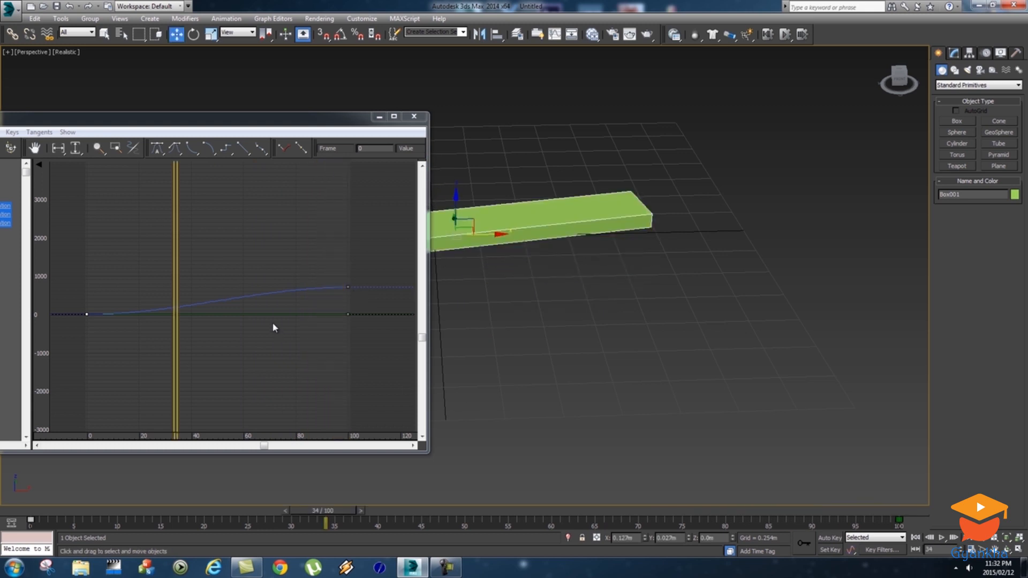
# - Add a key midway on the Z Rotation curve and move it to frame 53 at a value of about 1600
pyautogui.rightClick(237, 303)
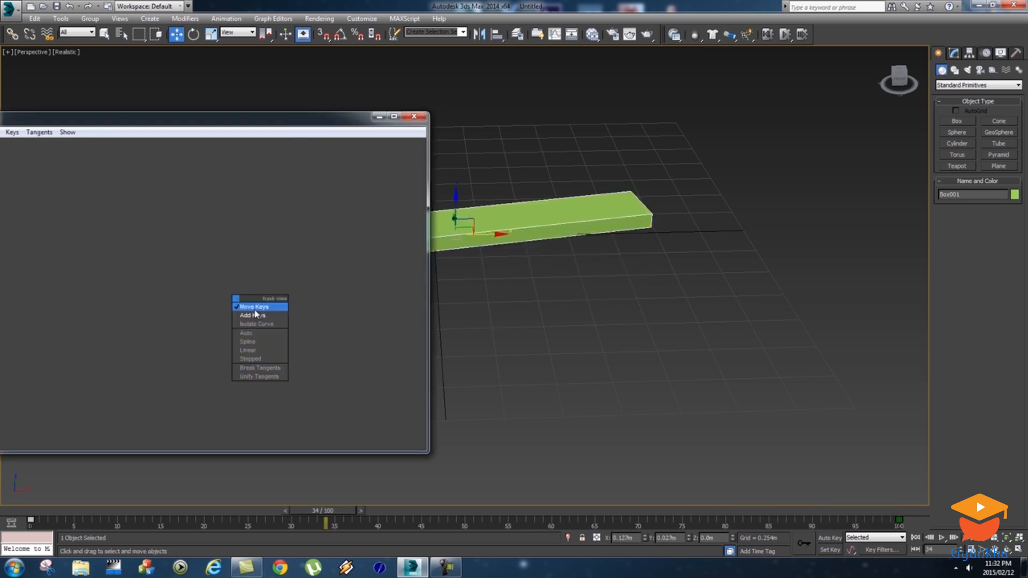
pyautogui.click(258, 325)
pyautogui.click(237, 303)
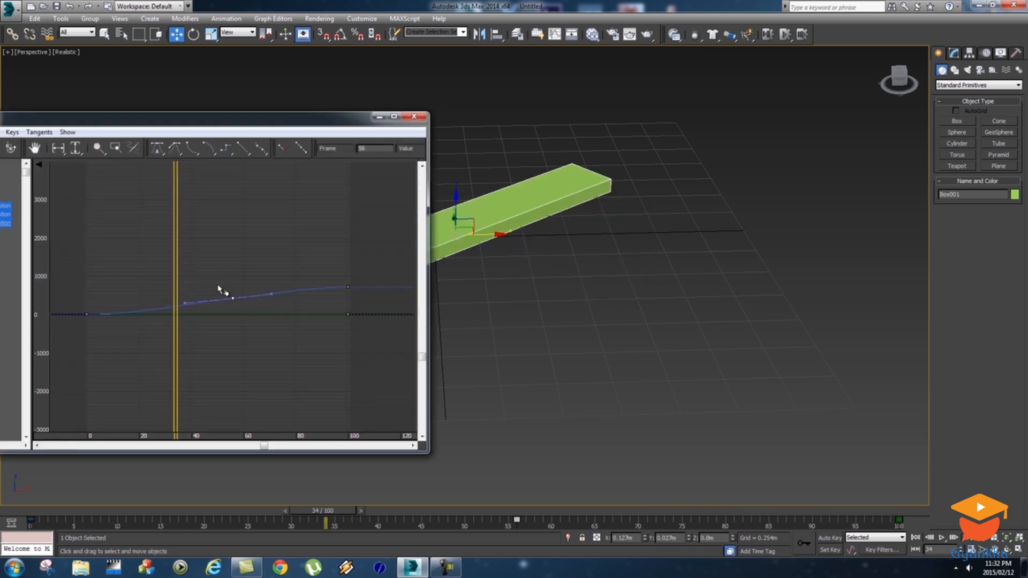
pyautogui.moveTo(66, 125); pyautogui.dragTo(181, 123)
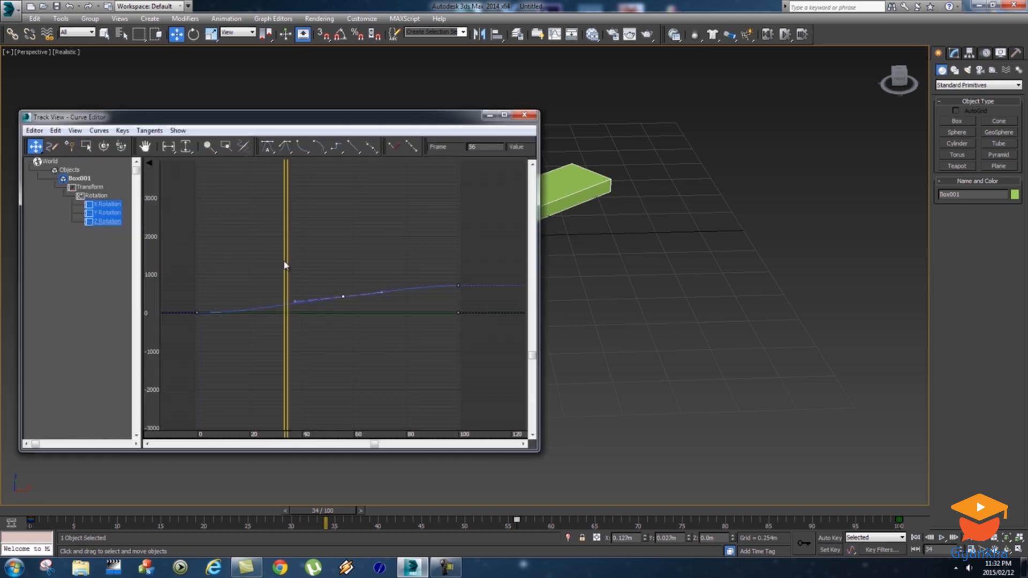
pyautogui.moveTo(340, 296); pyautogui.dragTo(343, 274)
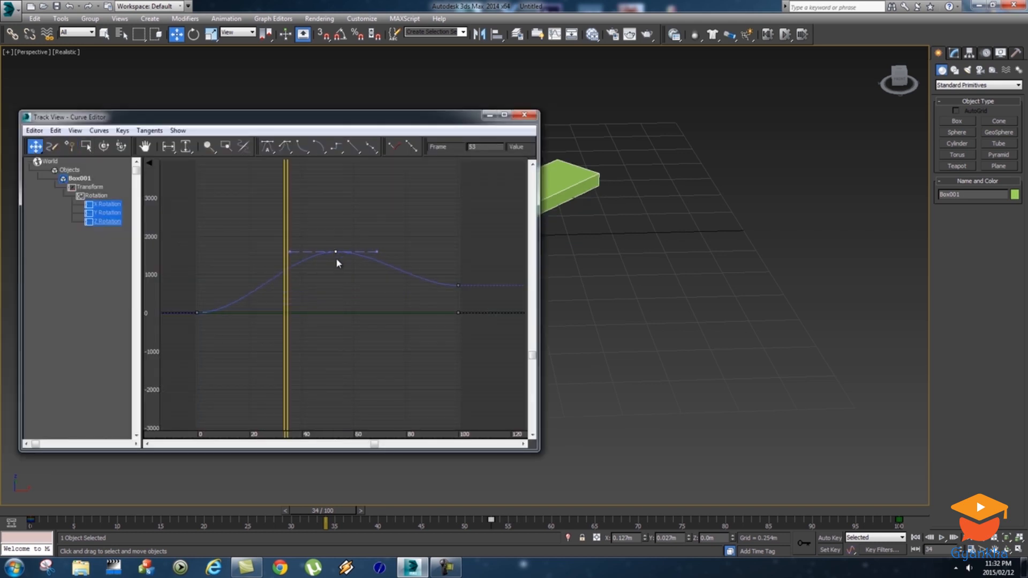
# - Close the Curve Editor and return the timeline to frame 0
pyautogui.click(524, 115)
pyautogui.moveTo(345, 511); pyautogui.dragTo(33, 511)
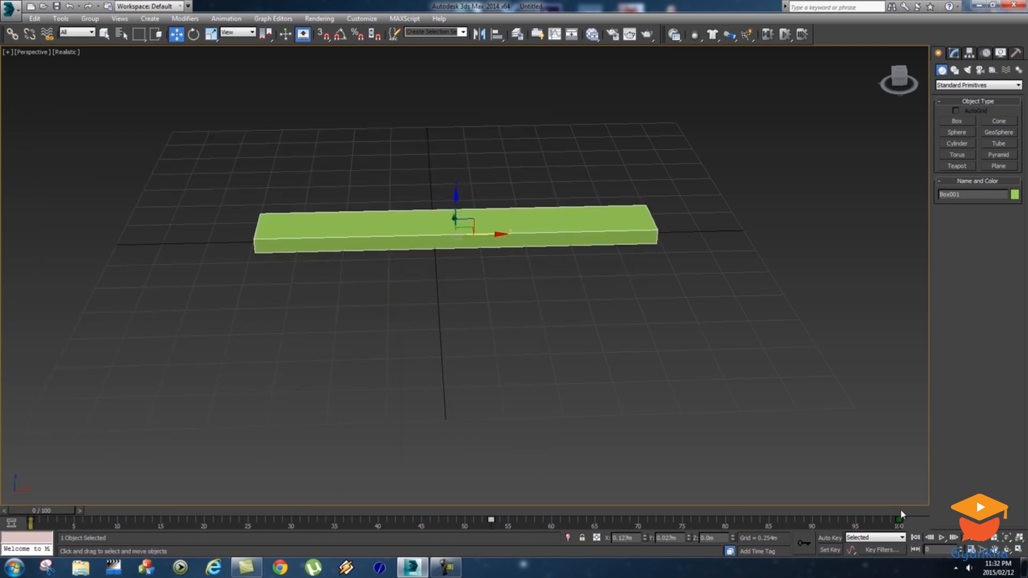
# - Undo the key added at frame 53 on the box's rotation and scrub the timeline back to frame 0
pyautogui.moveTo(50, 510); pyautogui.dragTo(428, 510)
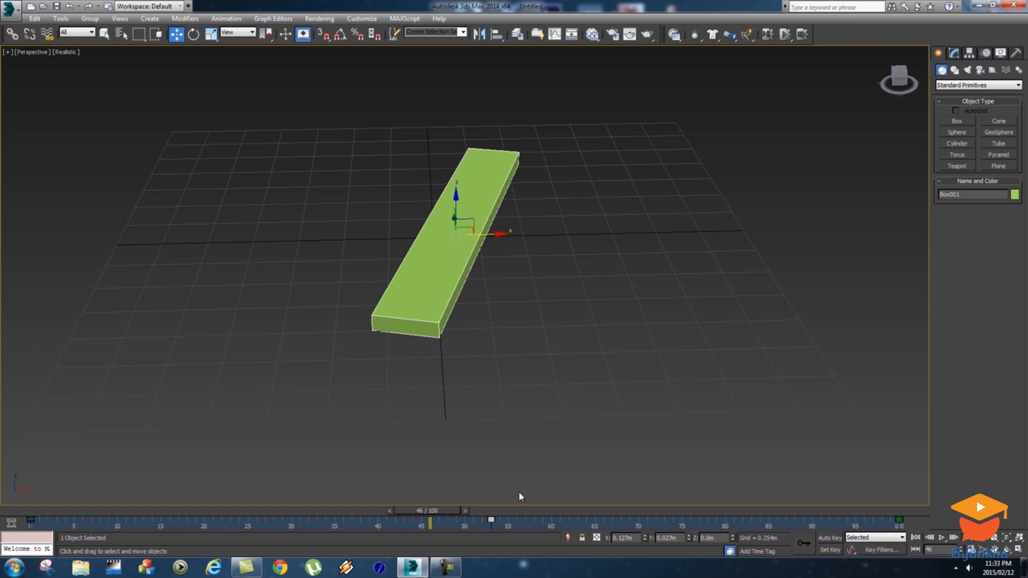
pyautogui.hotkey('ctrl', 'z')
pyautogui.moveTo(428, 512); pyautogui.dragTo(142, 521)
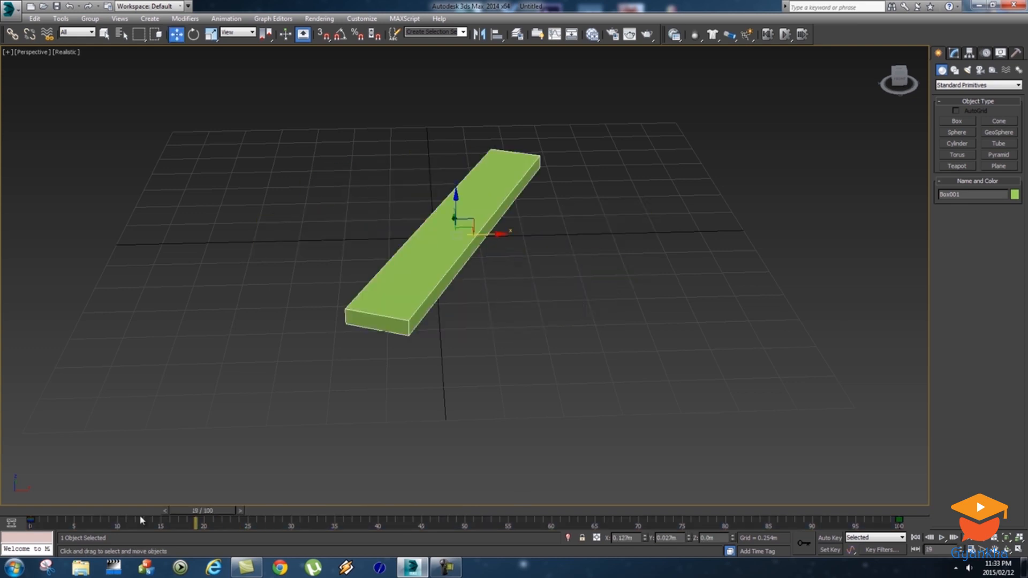
pyautogui.moveTo(221, 514); pyautogui.dragTo(32, 513)
# - Play the box's spin to check the motion, stop playback and return the timeline to frame 0
pyautogui.click(940, 538)
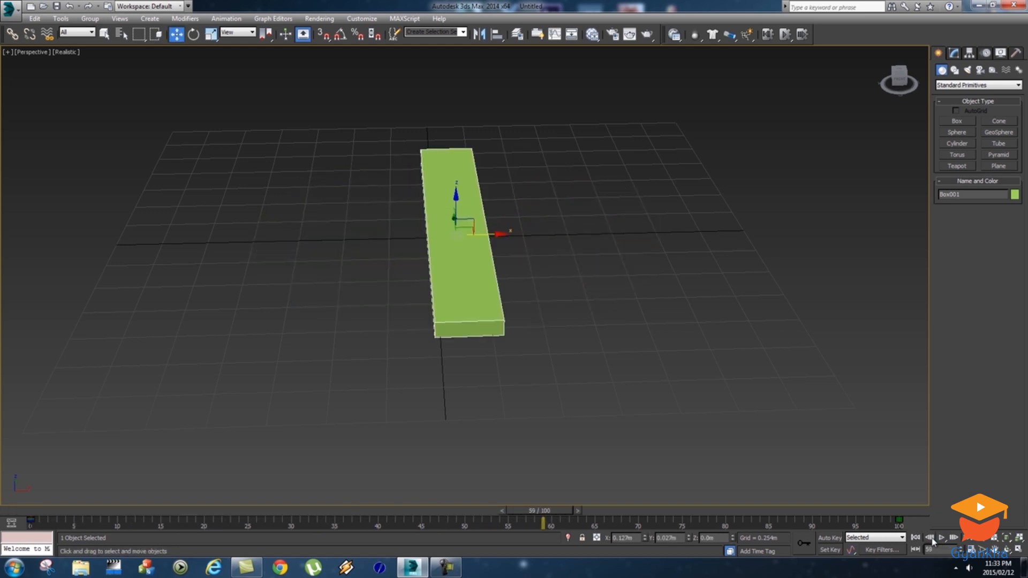
pyautogui.click(941, 538)
pyautogui.moveTo(50, 518)
pyautogui.mouseDown()
pyautogui.moveTo(22, 528)
pyautogui.moveTo(45, 524)
pyautogui.mouseUp()
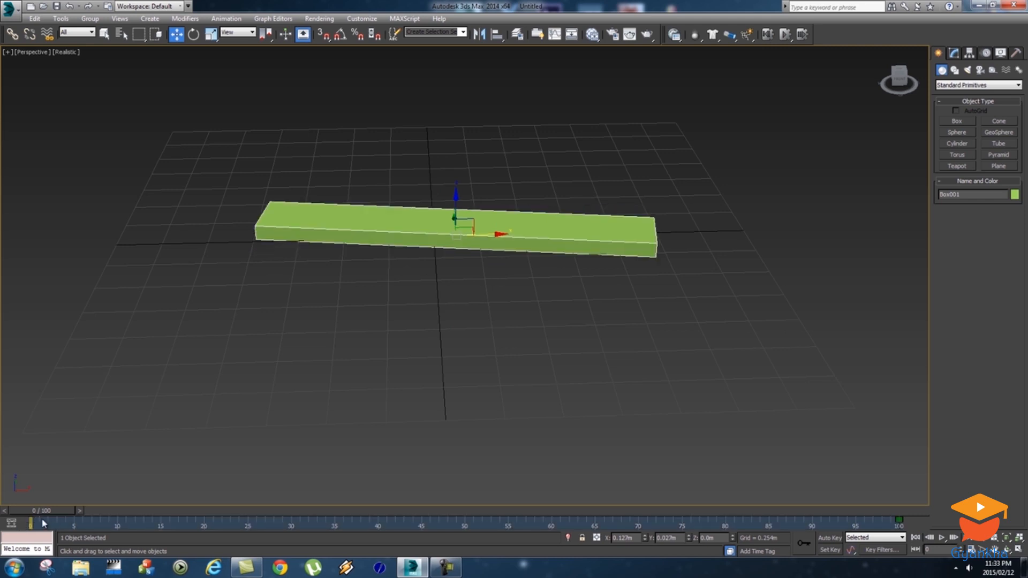
# - Delete the box's rotation keys at frames 0 and 100 from the timeline
pyautogui.moveTo(882, 527); pyautogui.dragTo(916, 520)
pyautogui.press('Delete')
pyautogui.click(938, 540)
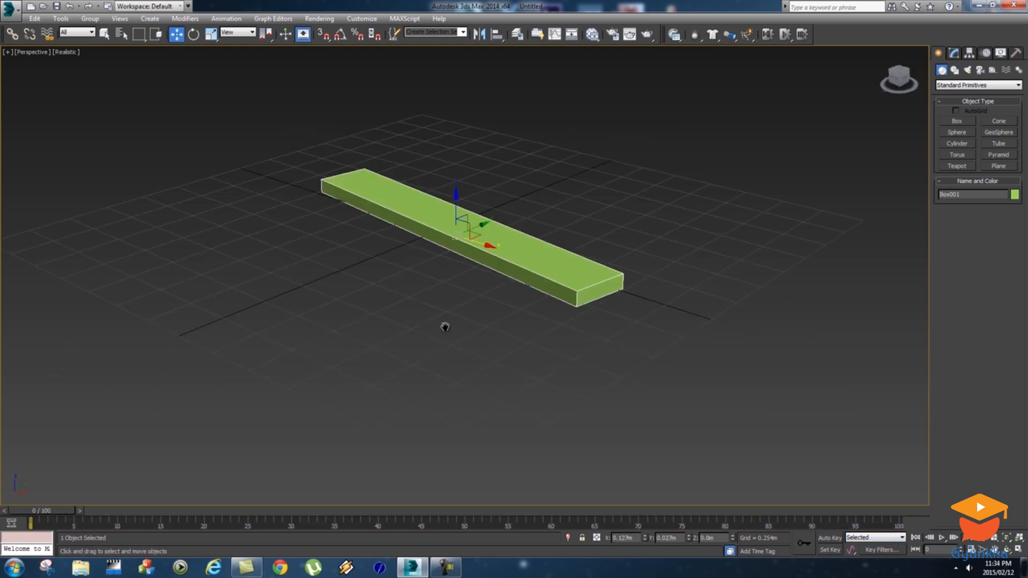
pyautogui.moveTo(443, 324); pyautogui.dragTo(448, 355, button='middle')
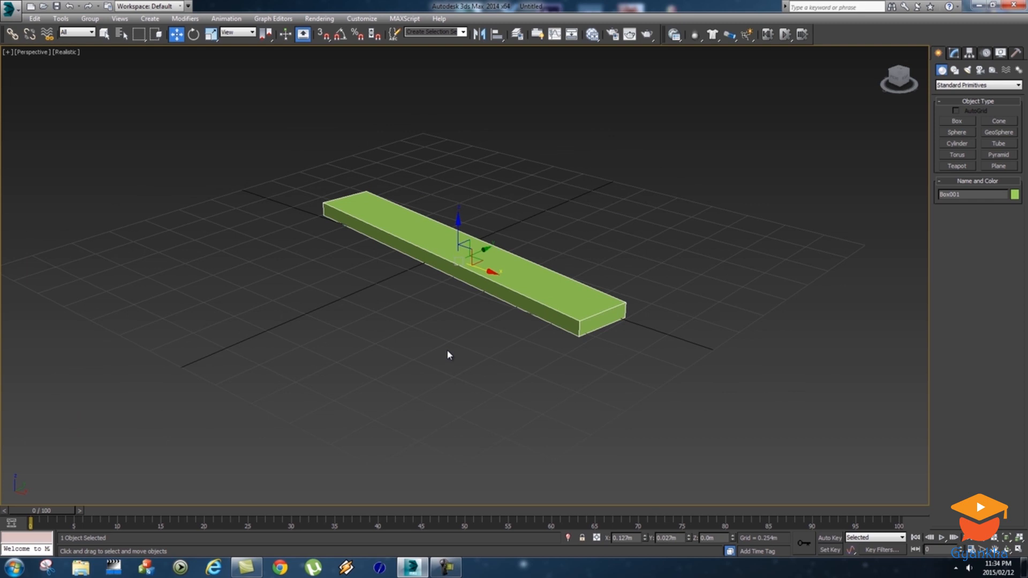